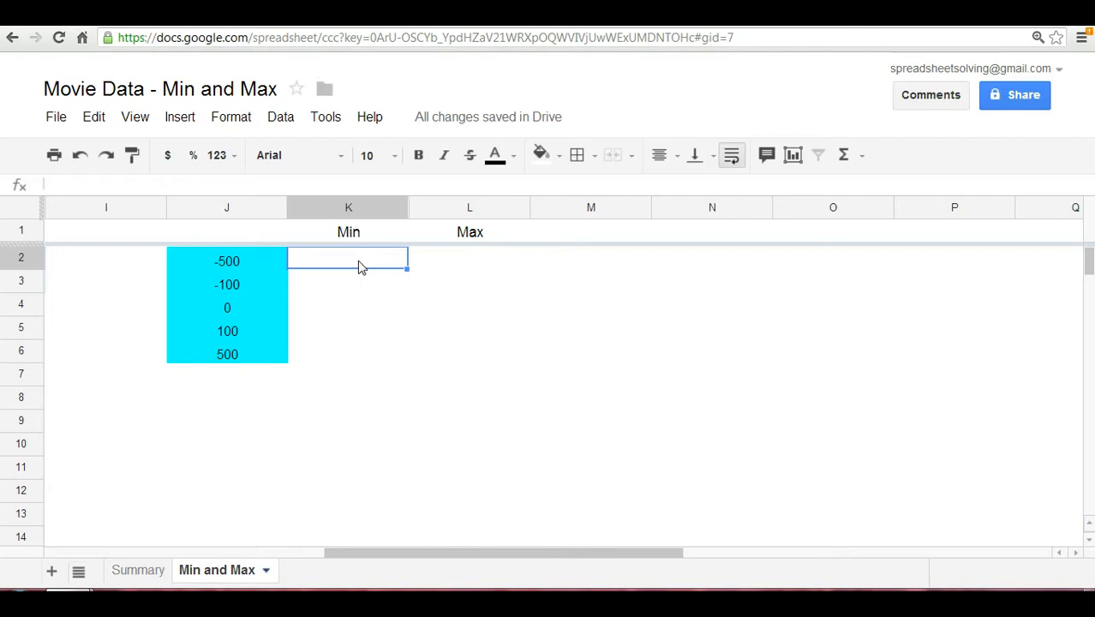
# Enter a MIN formula over J2:J6 in cell K2, under the Min heading
pyautogui.click(348, 240)
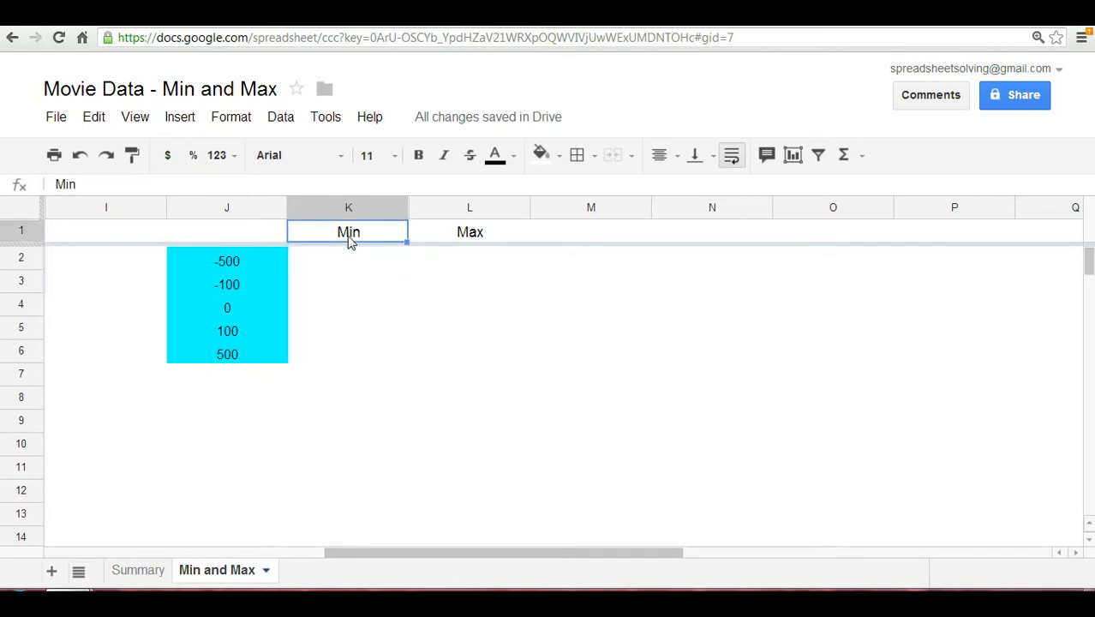
pyautogui.click(462, 240)
pyautogui.click(379, 257)
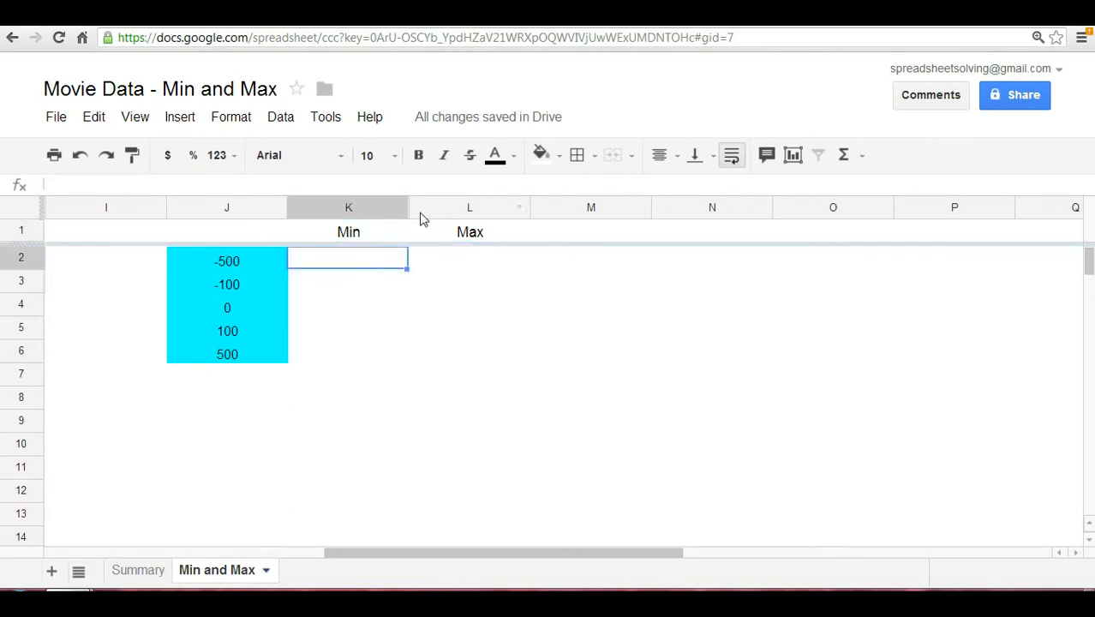
pyautogui.write('=')
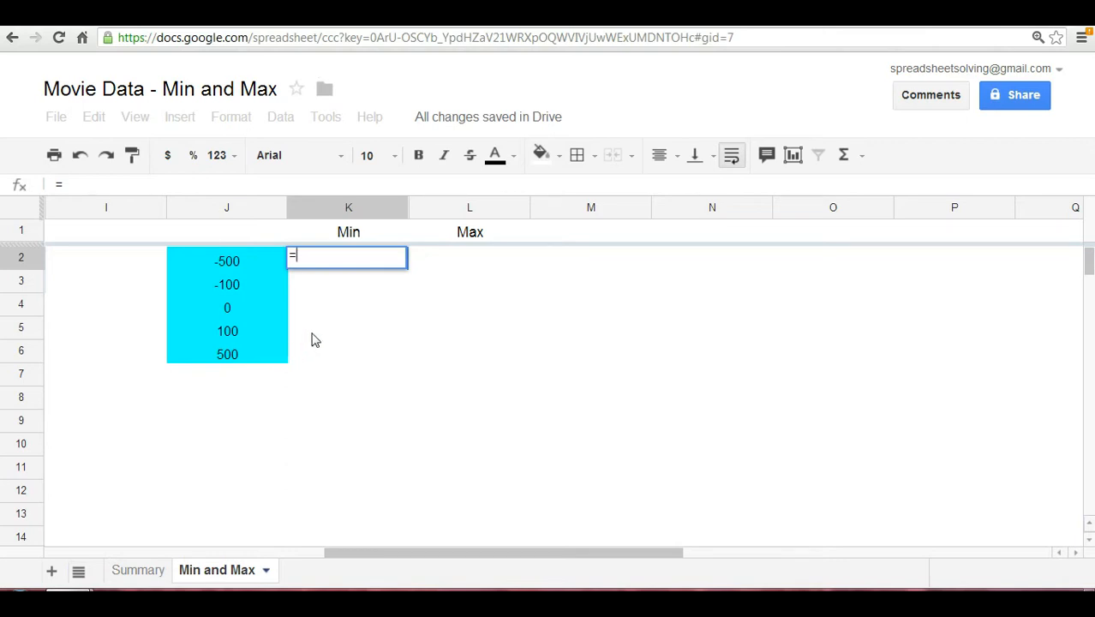
pyautogui.write('m')
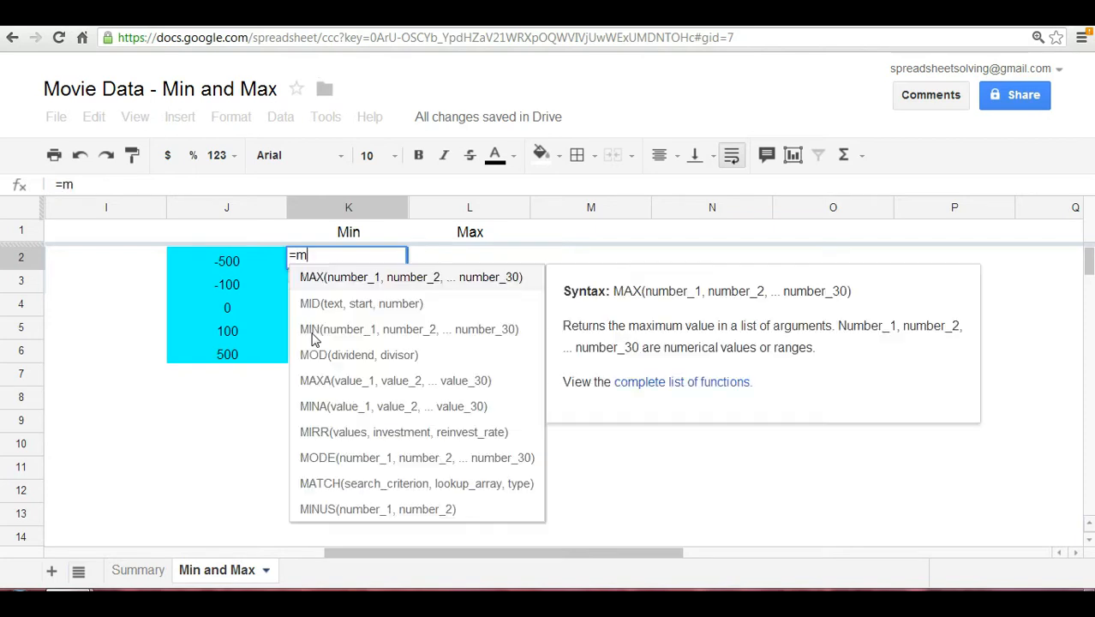
pyautogui.write('in(')
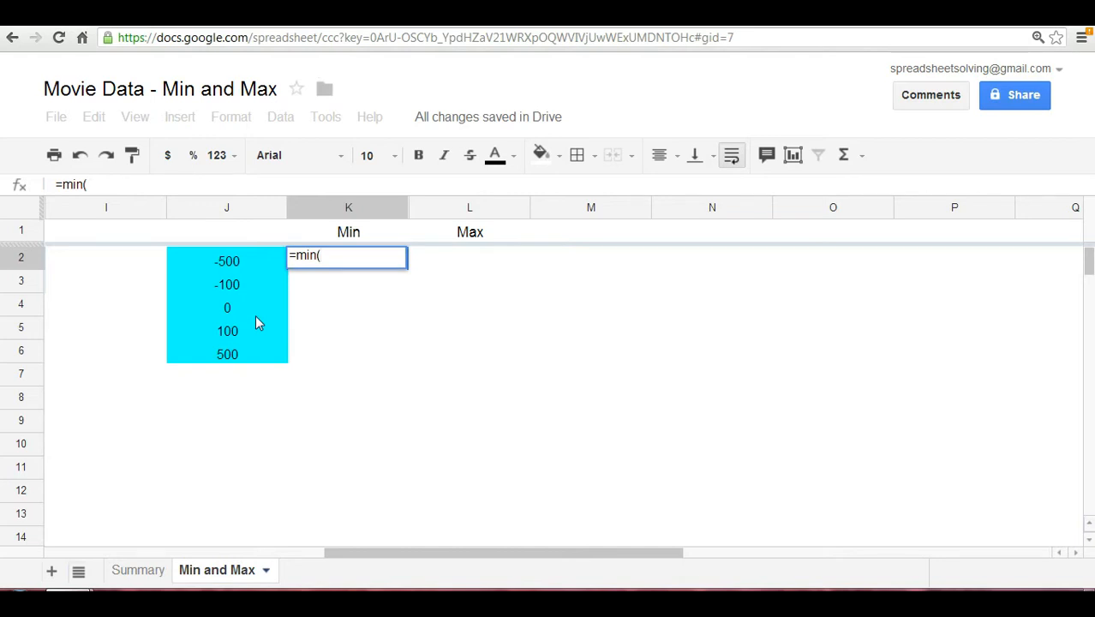
pyautogui.click(256, 262)
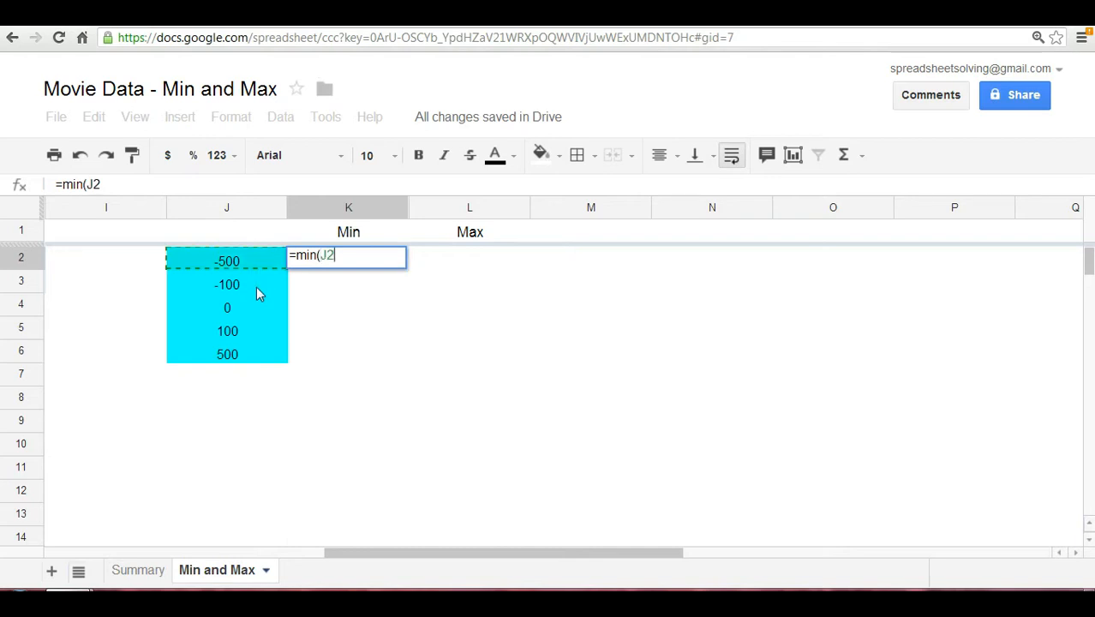
pyautogui.moveTo(257, 293); pyautogui.dragTo(255, 356)
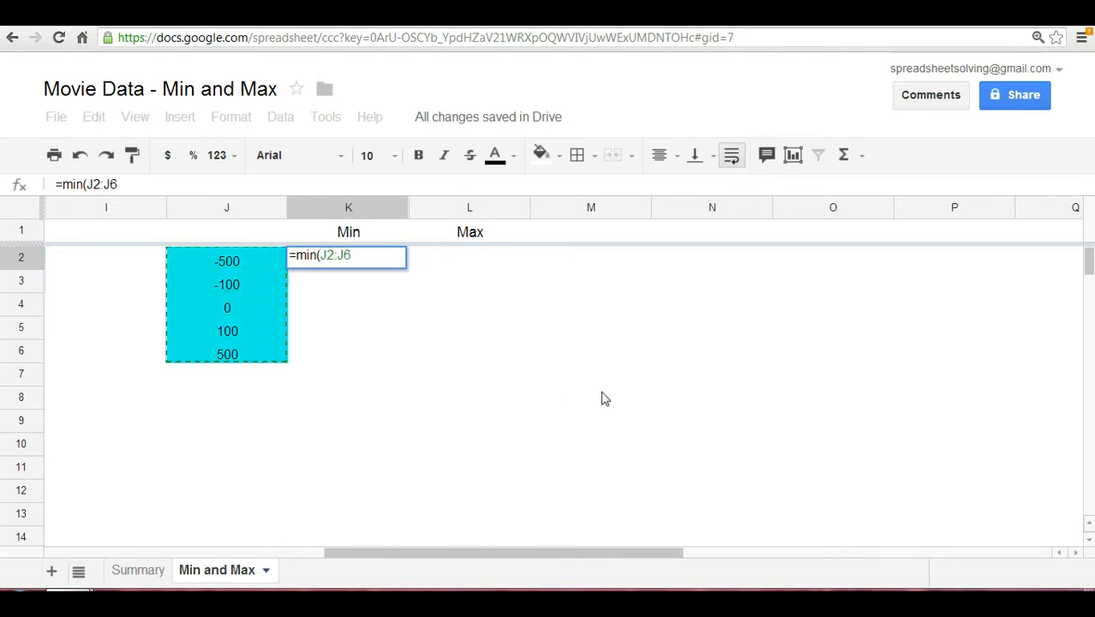
pyautogui.write(')')
pyautogui.press('Return')
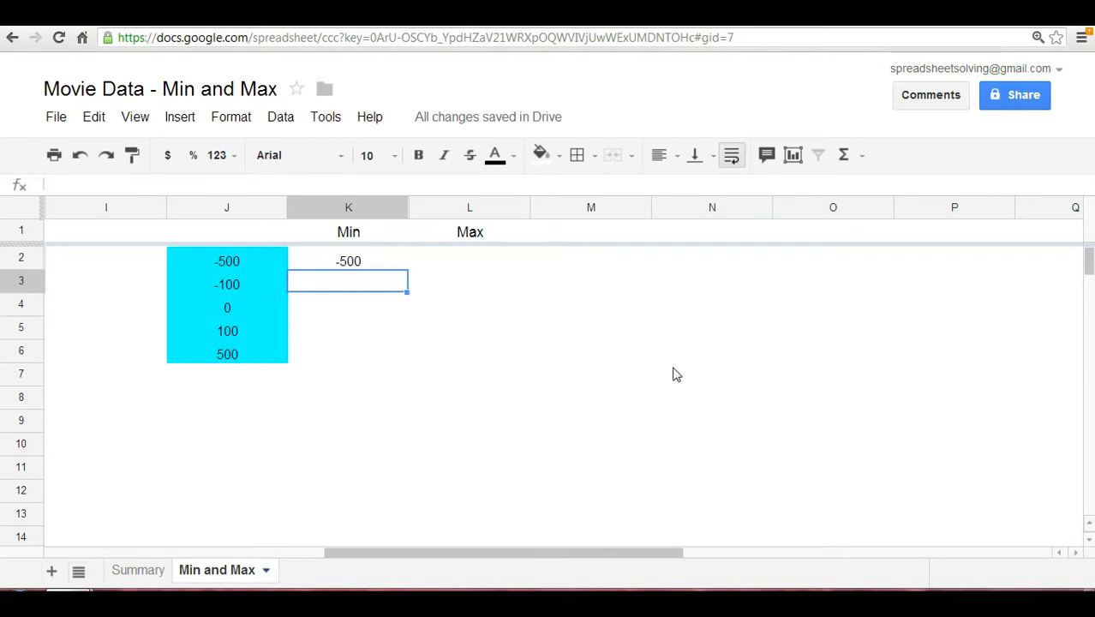
# Enter a MAX formula over J2:J6 in cell L2, under the Max heading
pyautogui.hotkey('ctrl', '+')
pyautogui.hotkey('ctrl', '+')
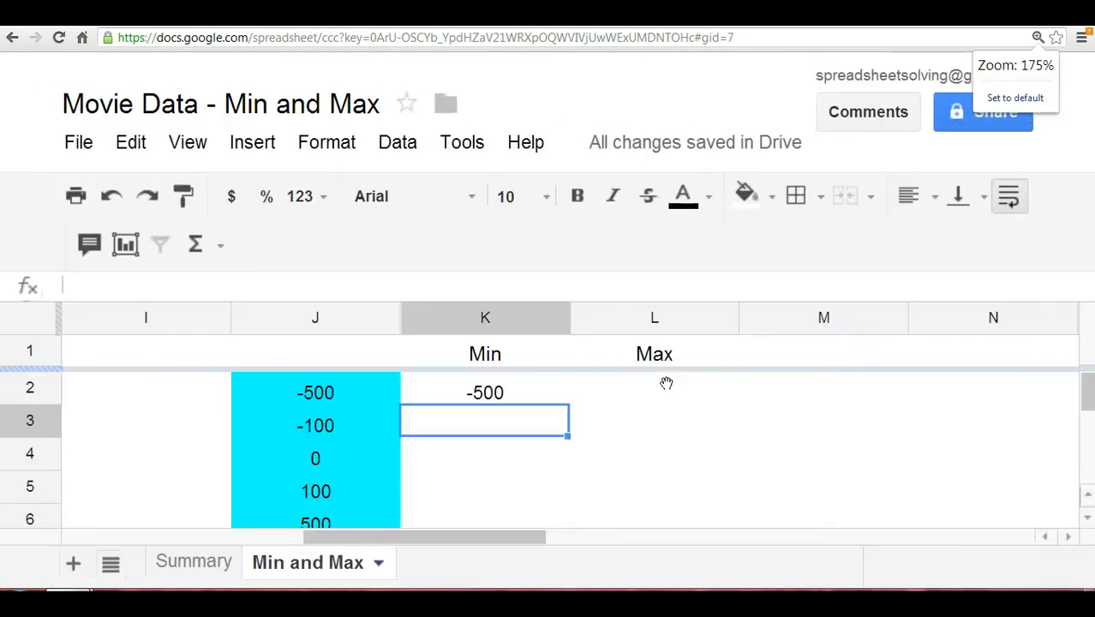
pyautogui.click(670, 428)
pyautogui.hotkey('ctrl', '-')
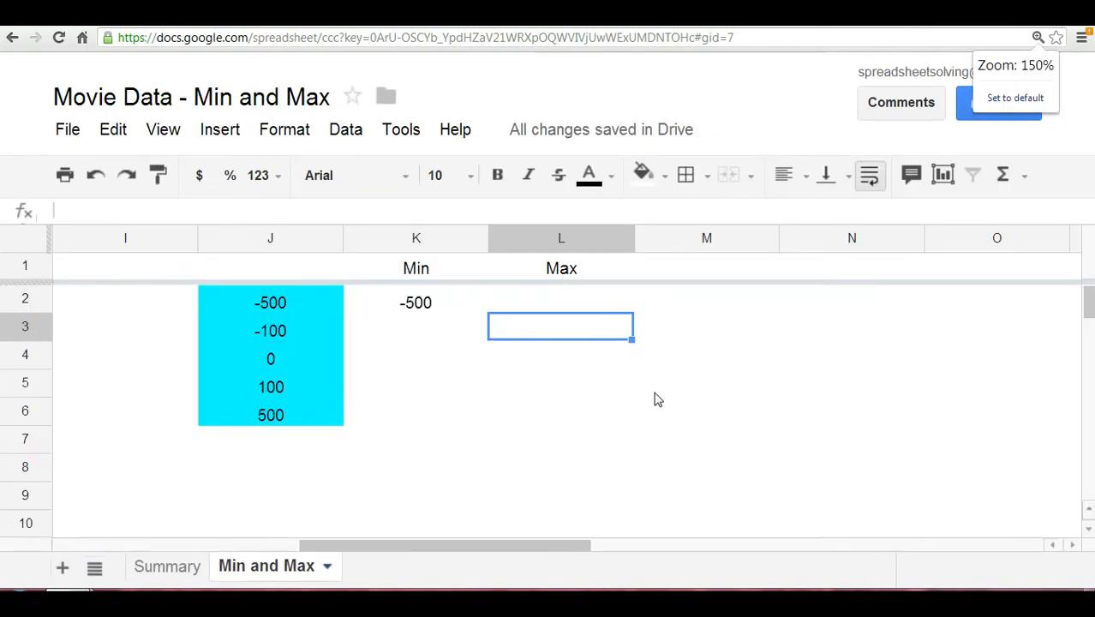
pyautogui.press('Up')
pyautogui.press('Up')
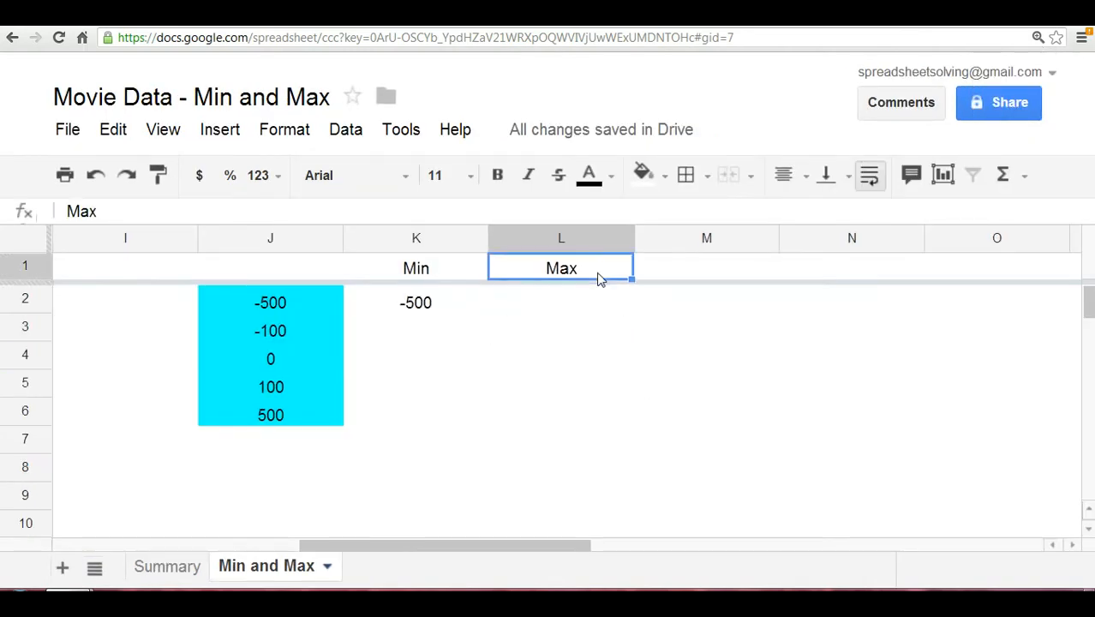
pyautogui.press('Down')
pyautogui.write('=max(')
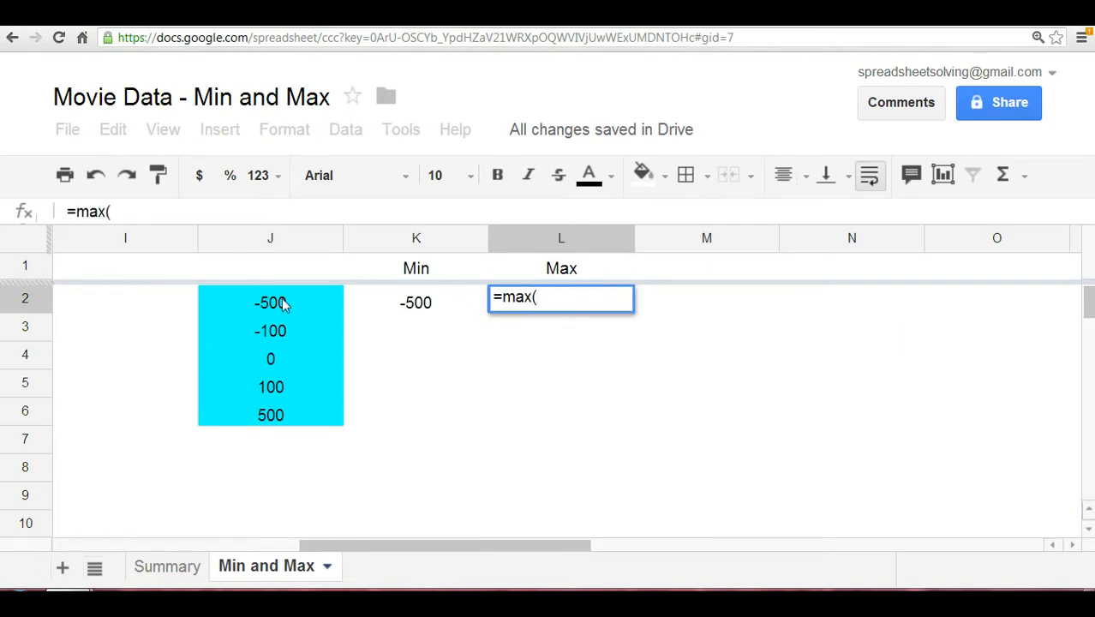
pyautogui.moveTo(283, 304); pyautogui.dragTo(275, 427)
pyautogui.write(')')
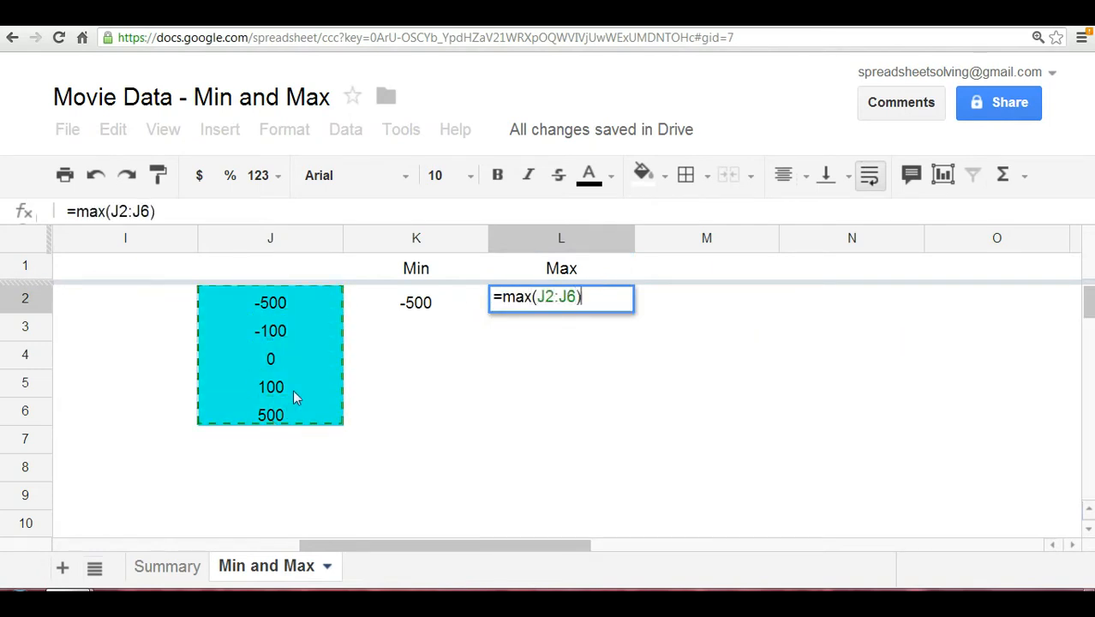
pyautogui.press('Return')
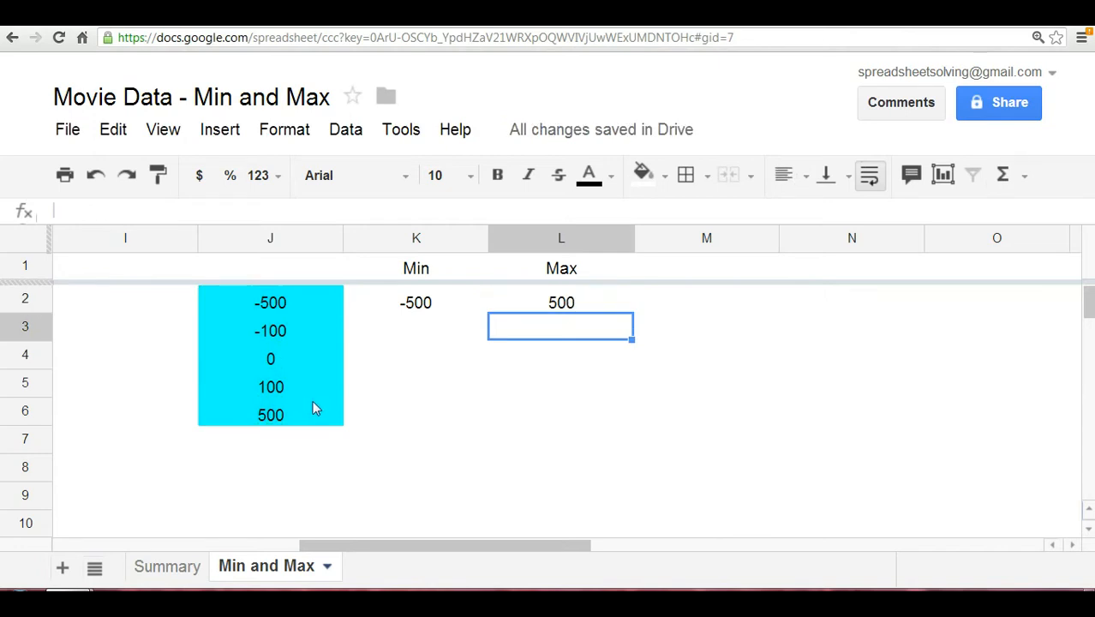
# In the movie summary table, calculate the maximum Total Gross in G2 with =max(C:C)
pyautogui.hotkey('ctrl', '-')
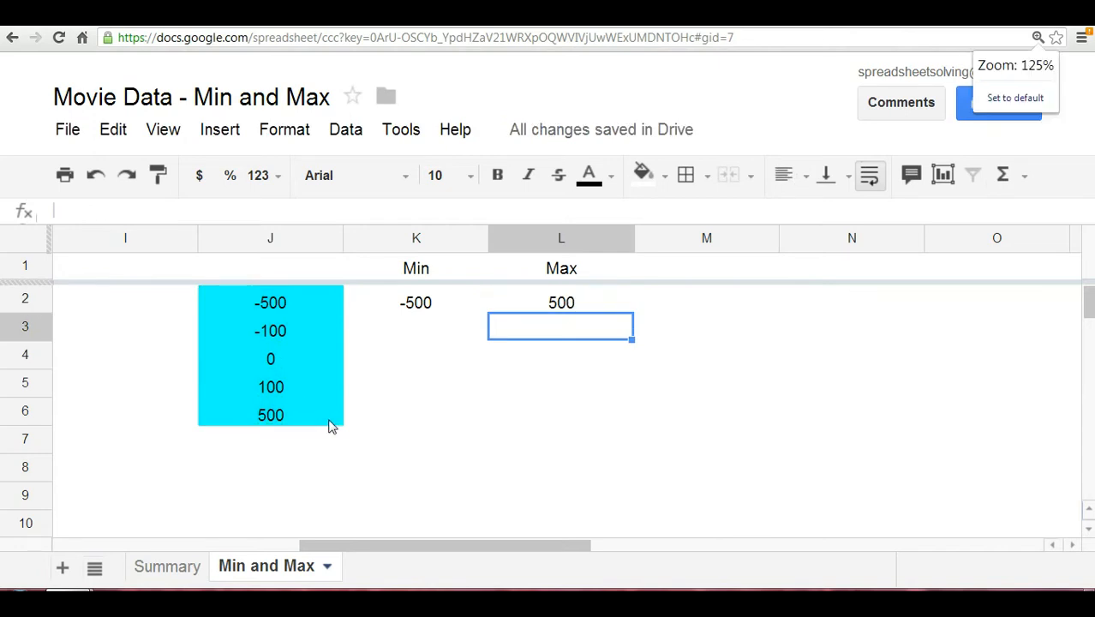
pyautogui.moveTo(446, 552); pyautogui.dragTo(214, 541)
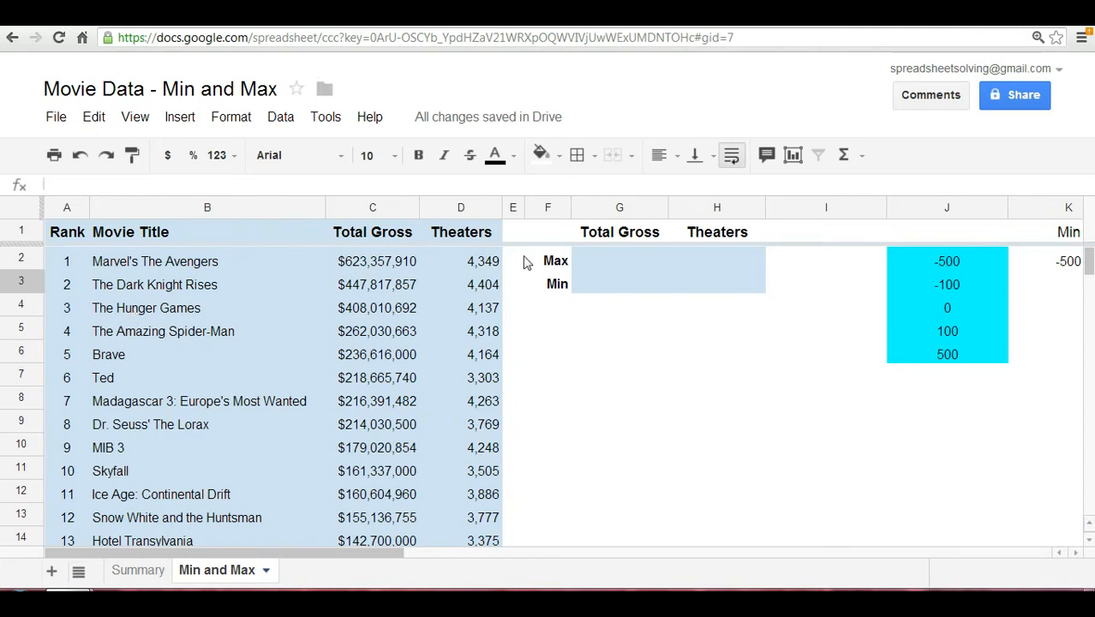
pyautogui.click(634, 264)
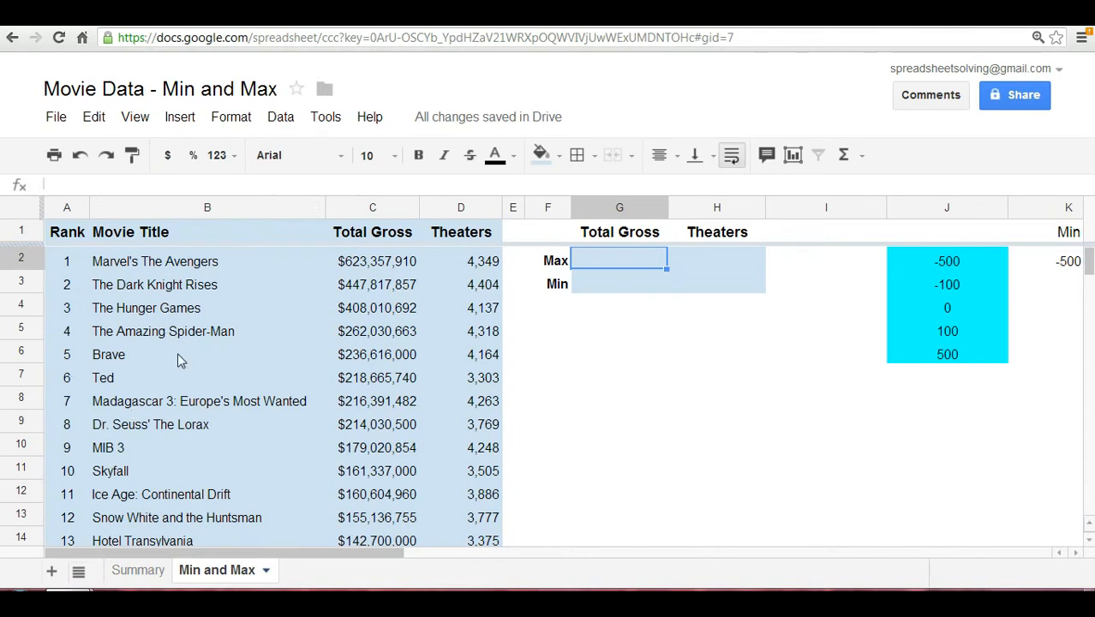
pyautogui.click(655, 355)
pyautogui.click(717, 269)
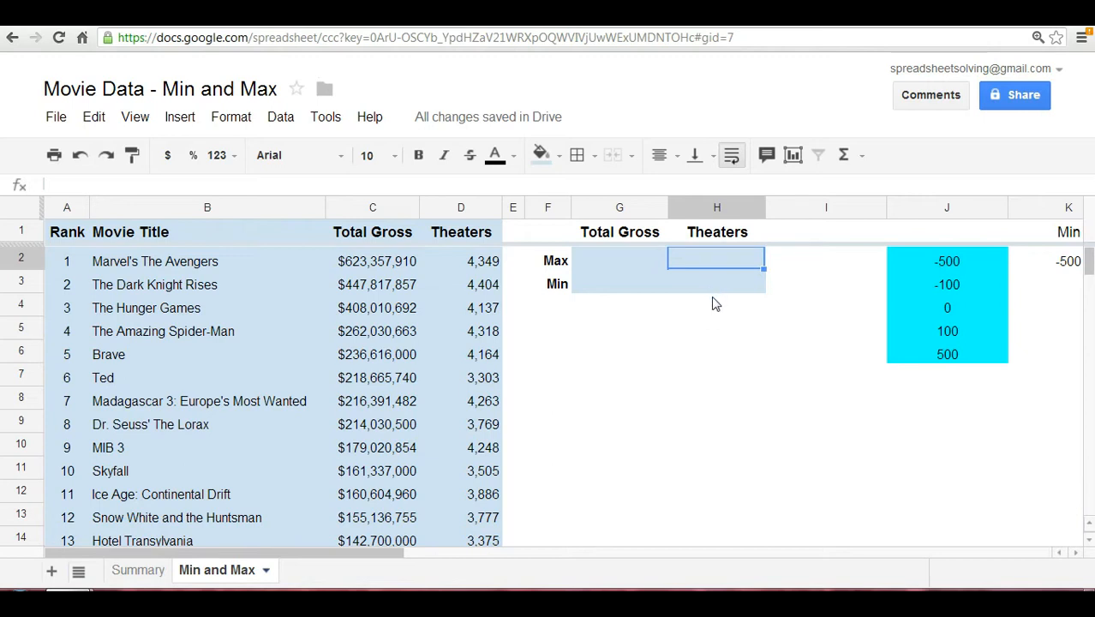
pyautogui.click(639, 266)
pyautogui.write('=ma')
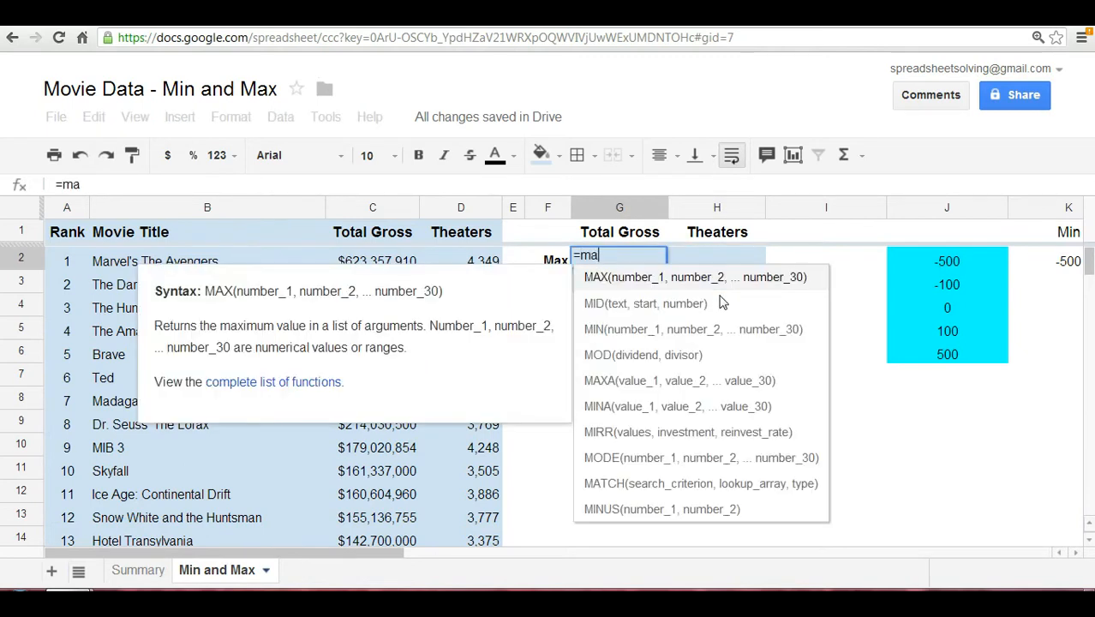
pyautogui.write('x(')
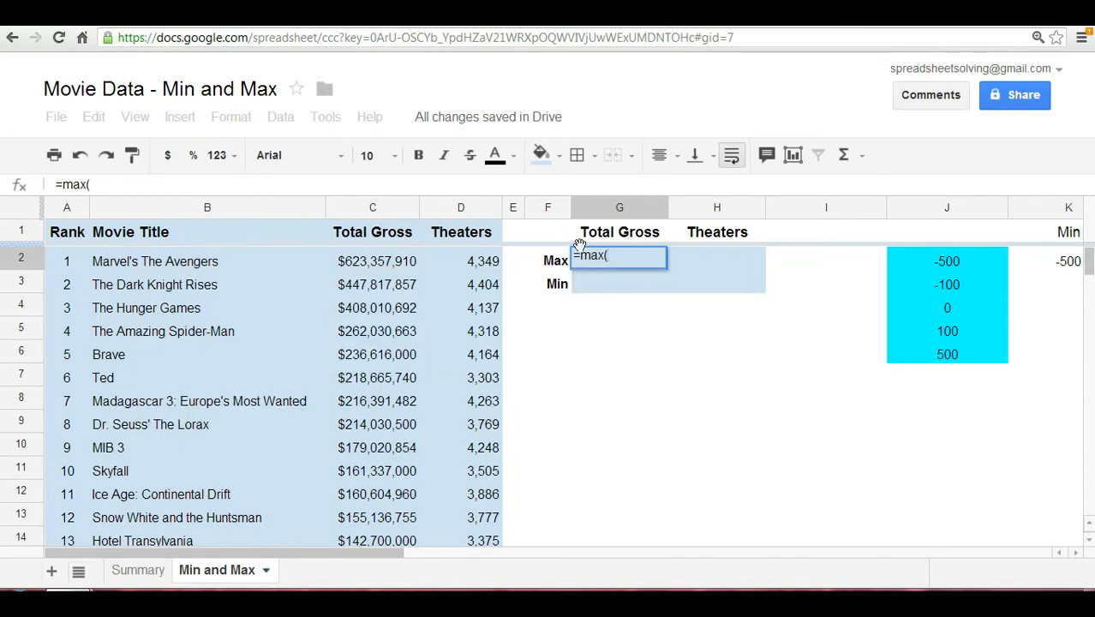
pyautogui.click(390, 205)
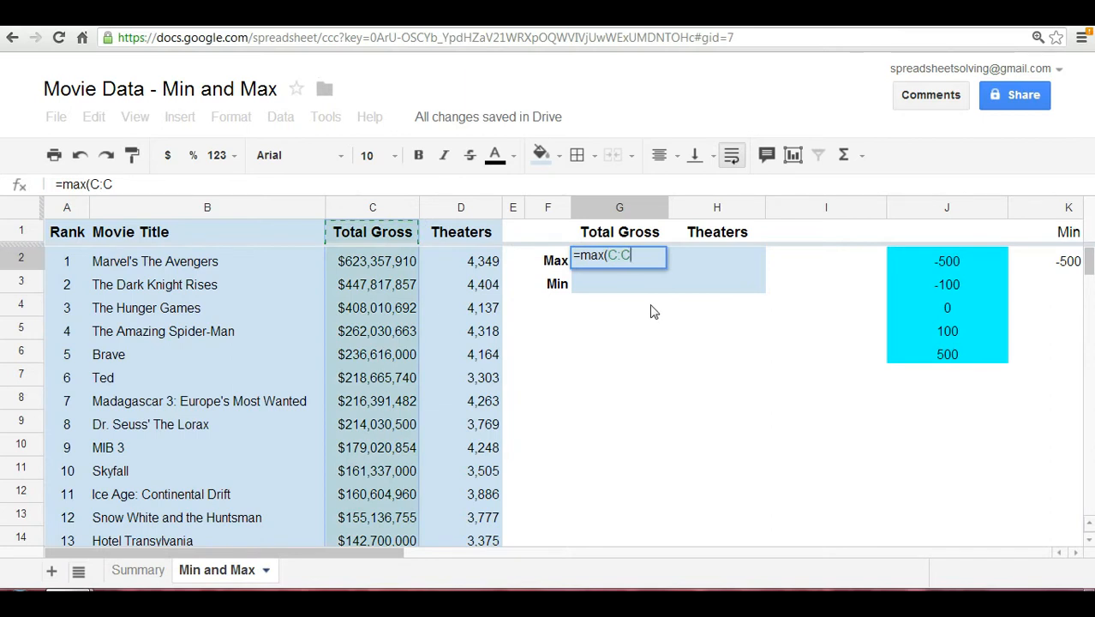
pyautogui.write(')')
pyautogui.press('Return')
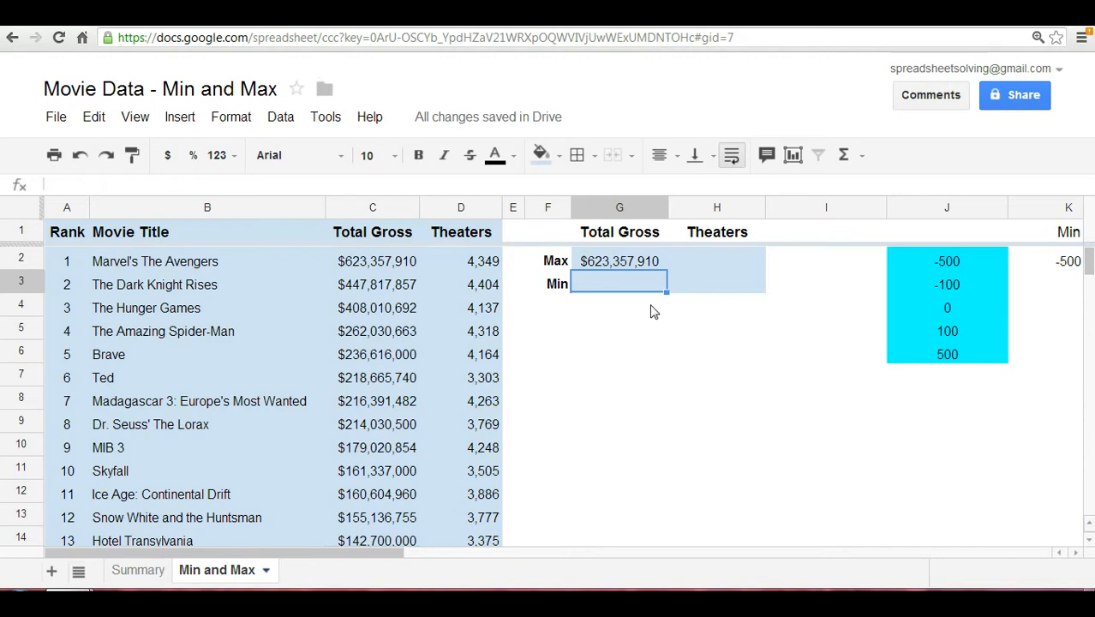
# Calculate the minimum Total Gross in G3 with =min(C:C)
pyautogui.write('=')
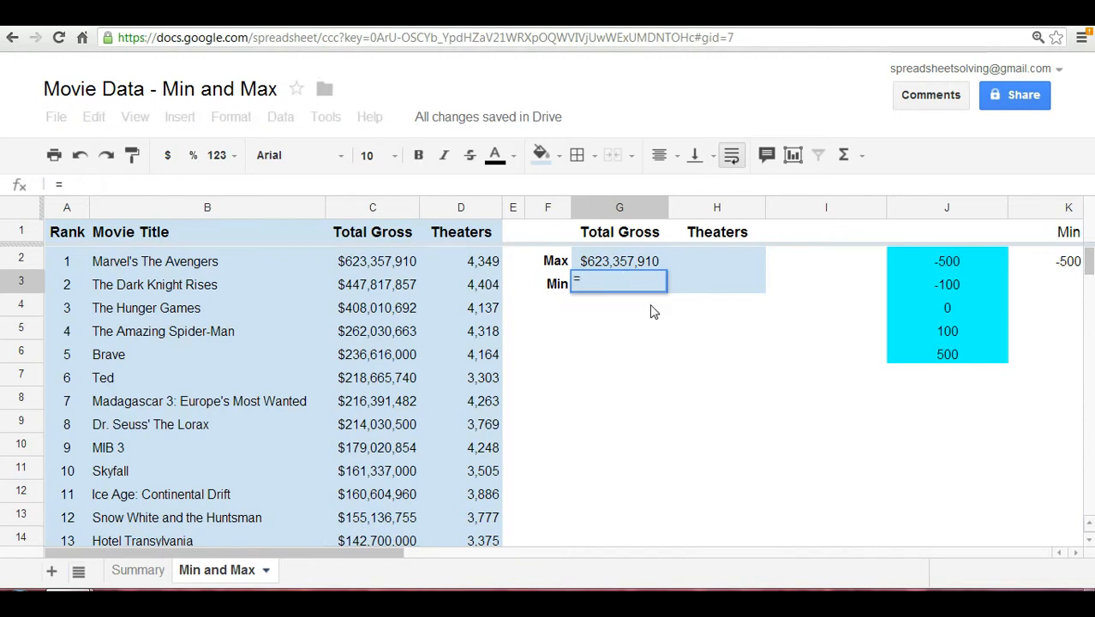
pyautogui.write('min(')
pyautogui.click(391, 207)
pyautogui.write(')')
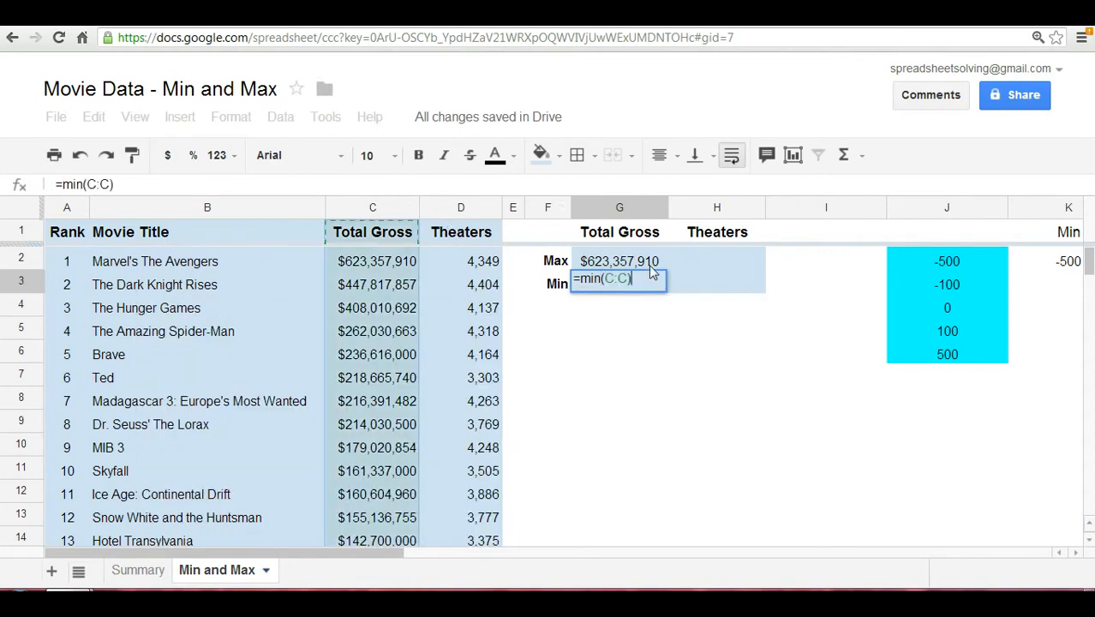
pyautogui.press('Return')
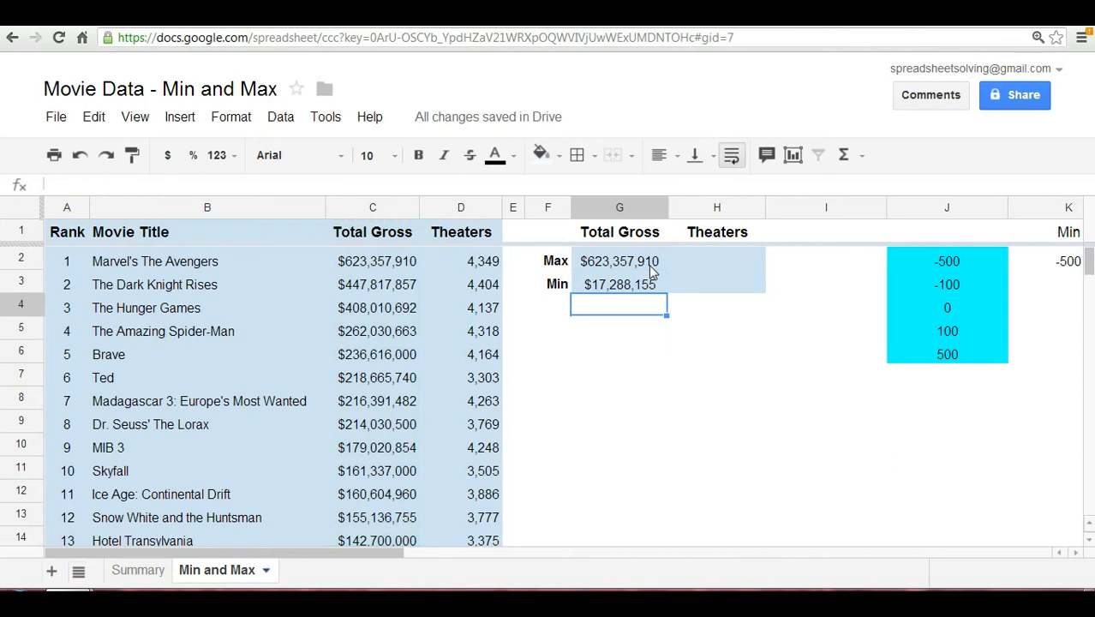
# Calculate the maximum number of theaters in H2 with =max(D:D)
pyautogui.click(722, 257)
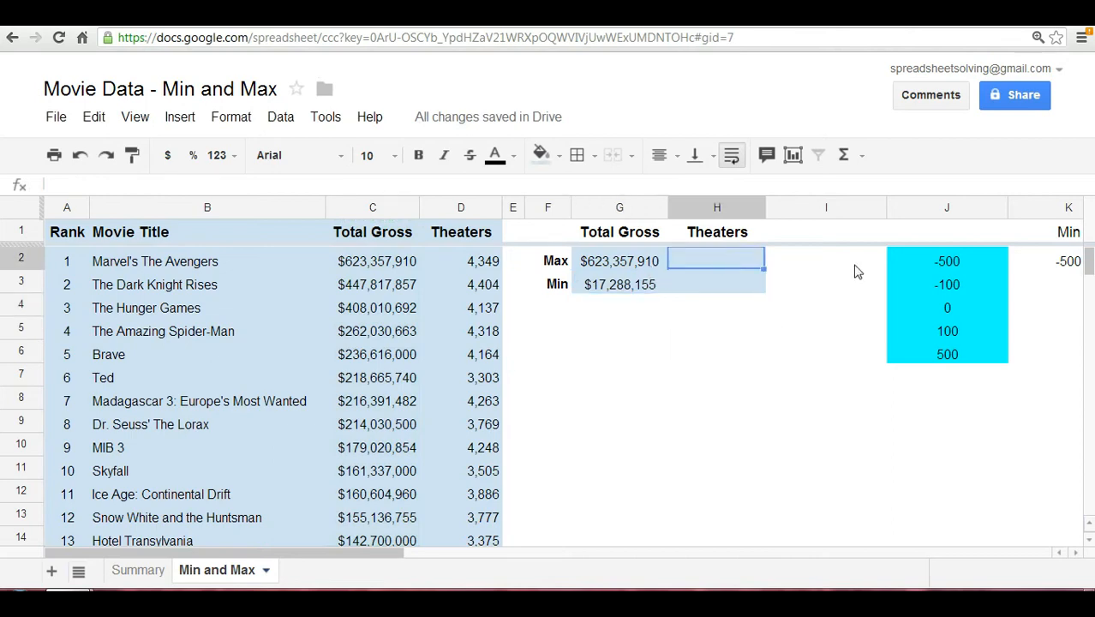
pyautogui.write('=max(')
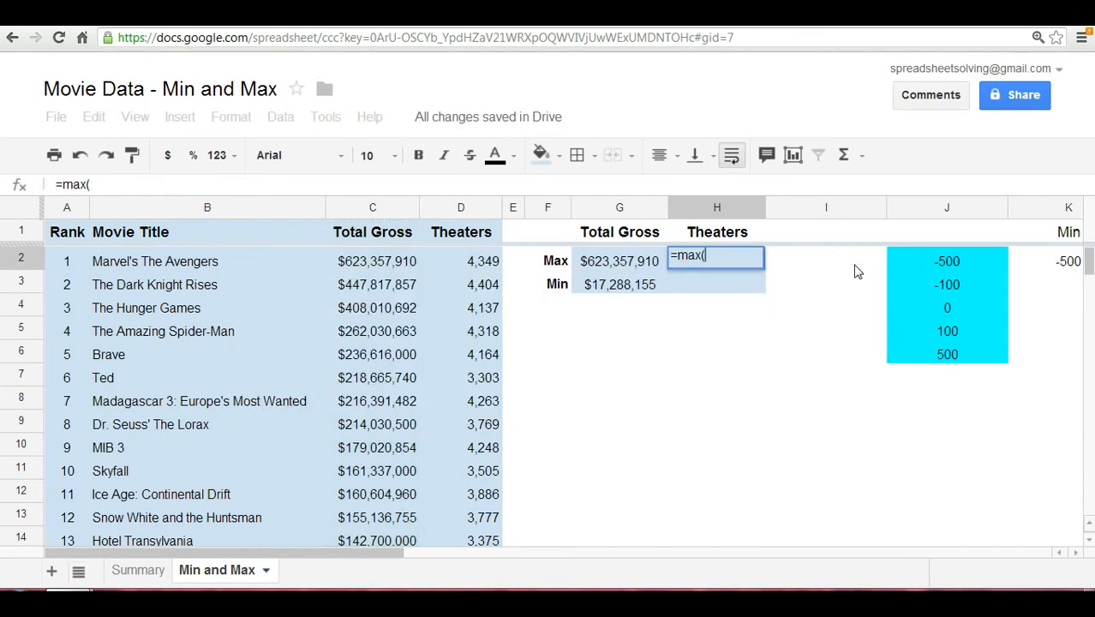
pyautogui.click(477, 207)
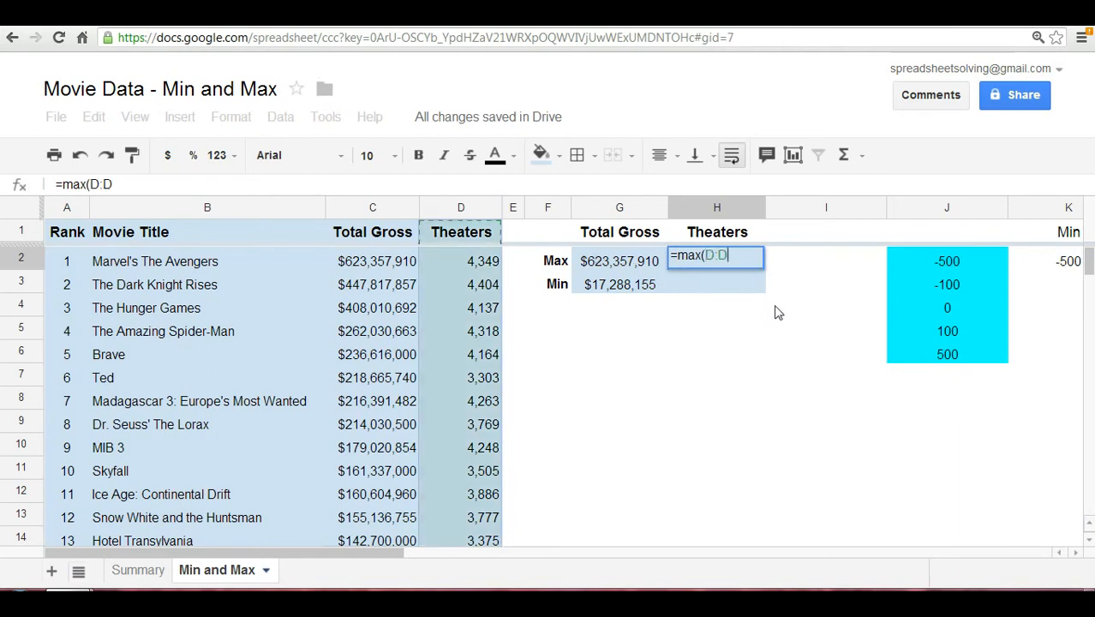
pyautogui.write(')')
pyautogui.press('Return')
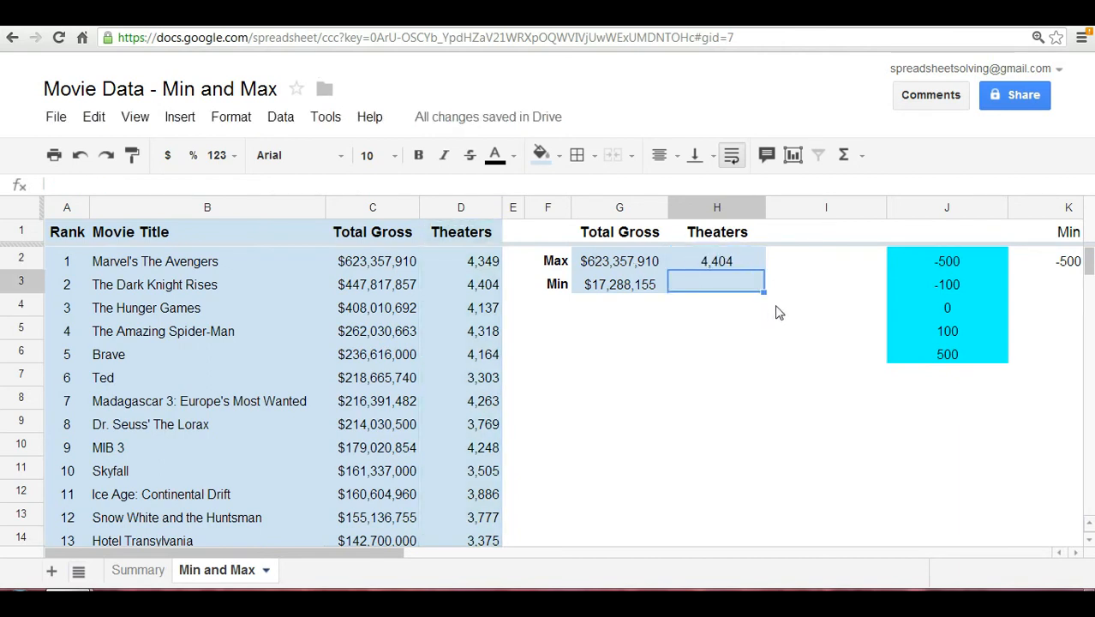
# Calculate the minimum number of theaters in H3 with =min(D:D)
pyautogui.write('=min(')
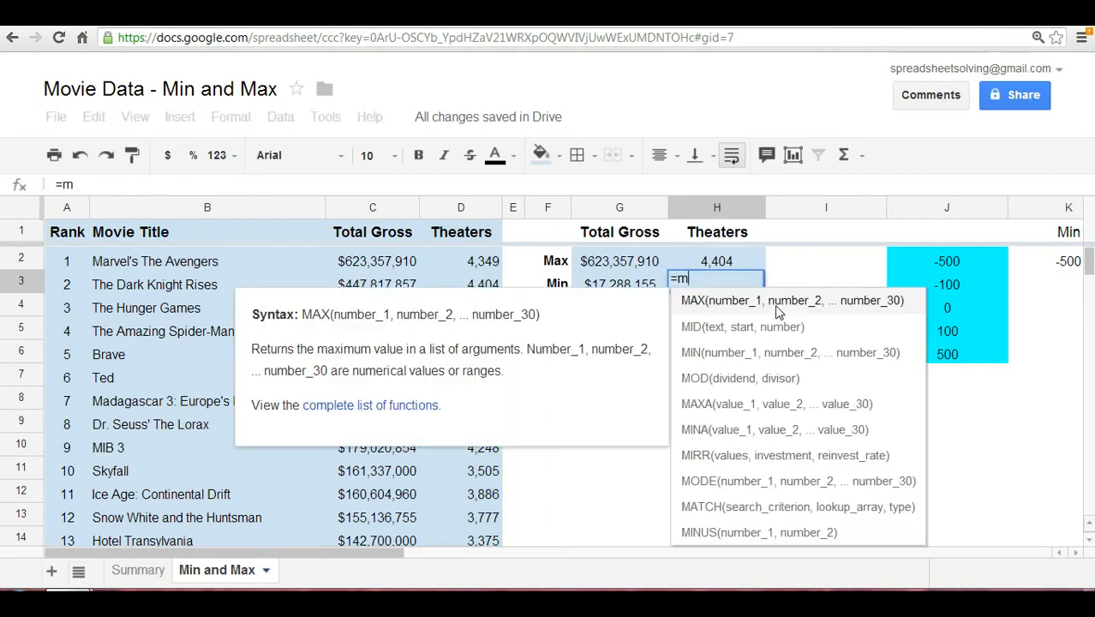
pyautogui.click(471, 210)
pyautogui.write(')')
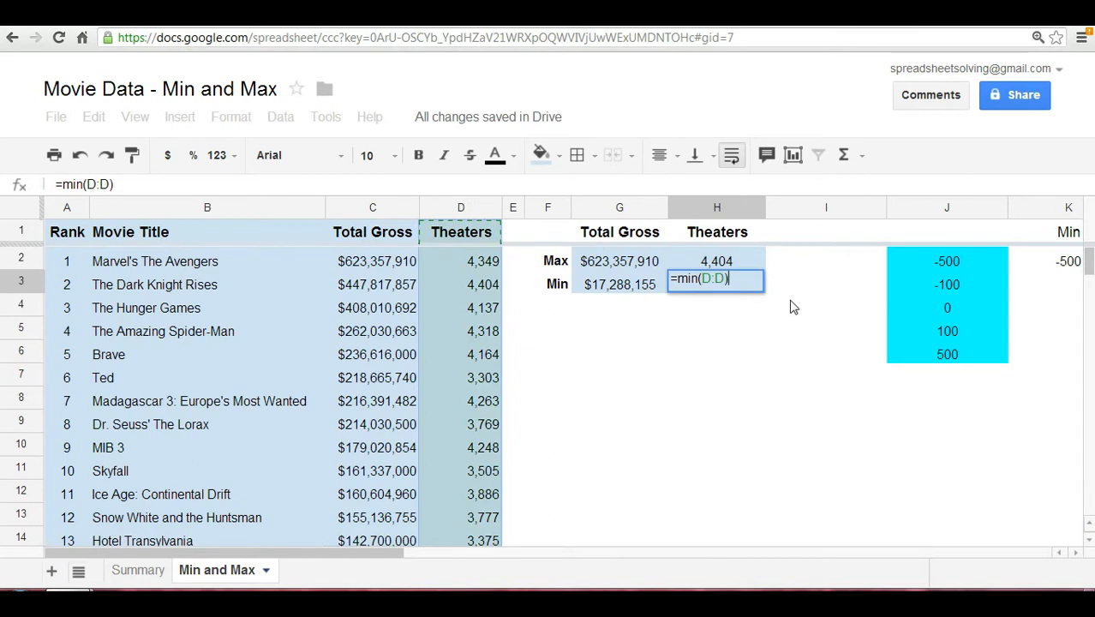
pyautogui.press('Return')
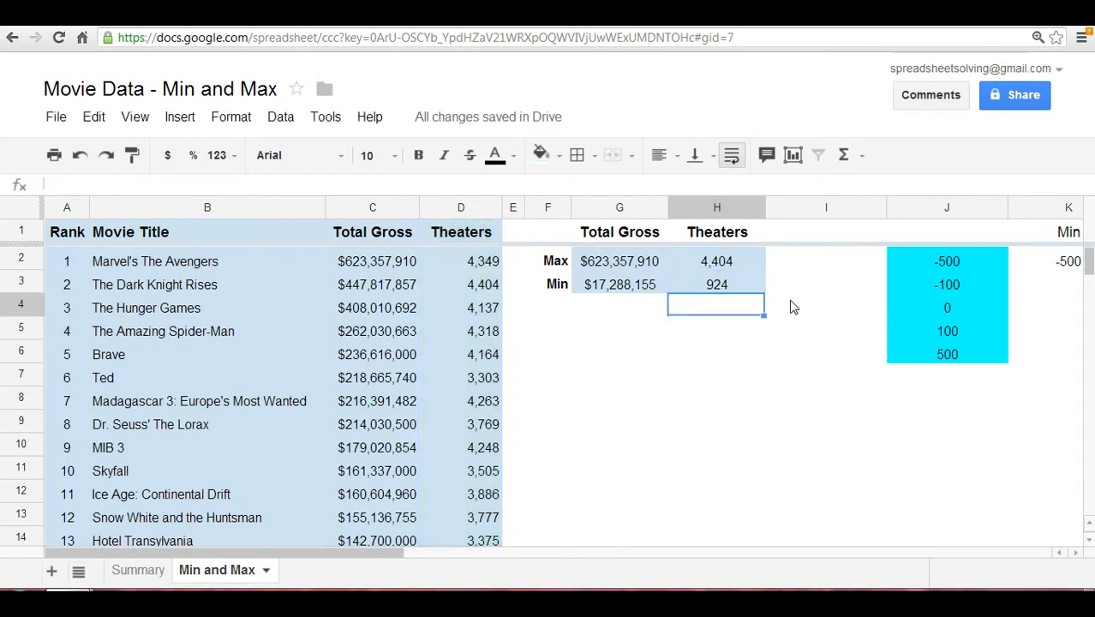
pyautogui.click(736, 337)
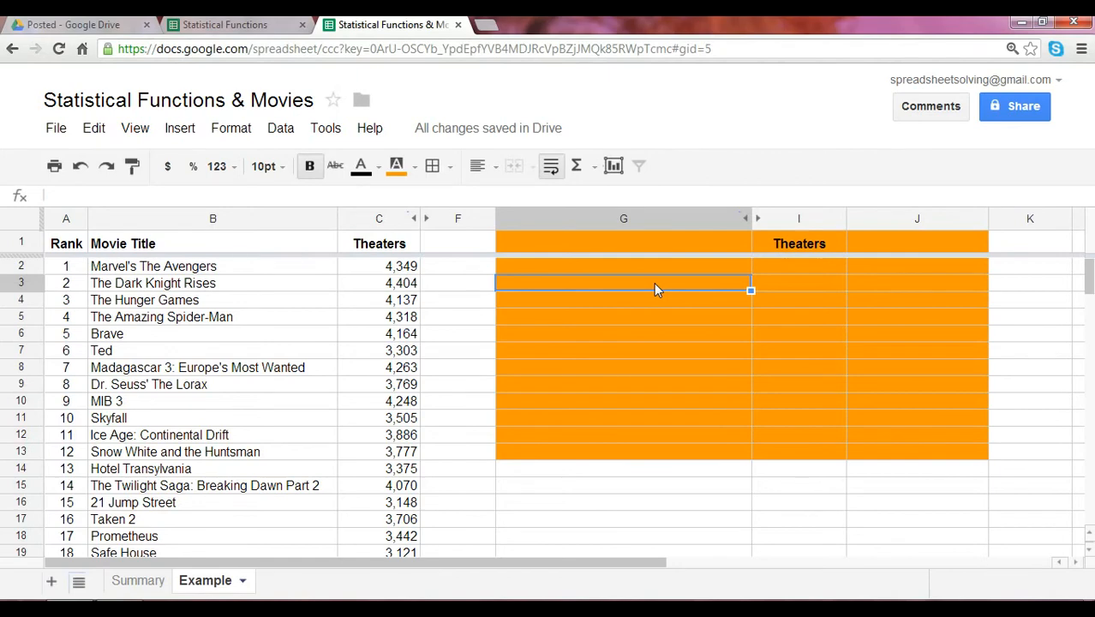
# On the Example sheet of the Statistical Functions & Movies spreadsheet, enter the label "Large" in G3
pyautogui.write('Large')
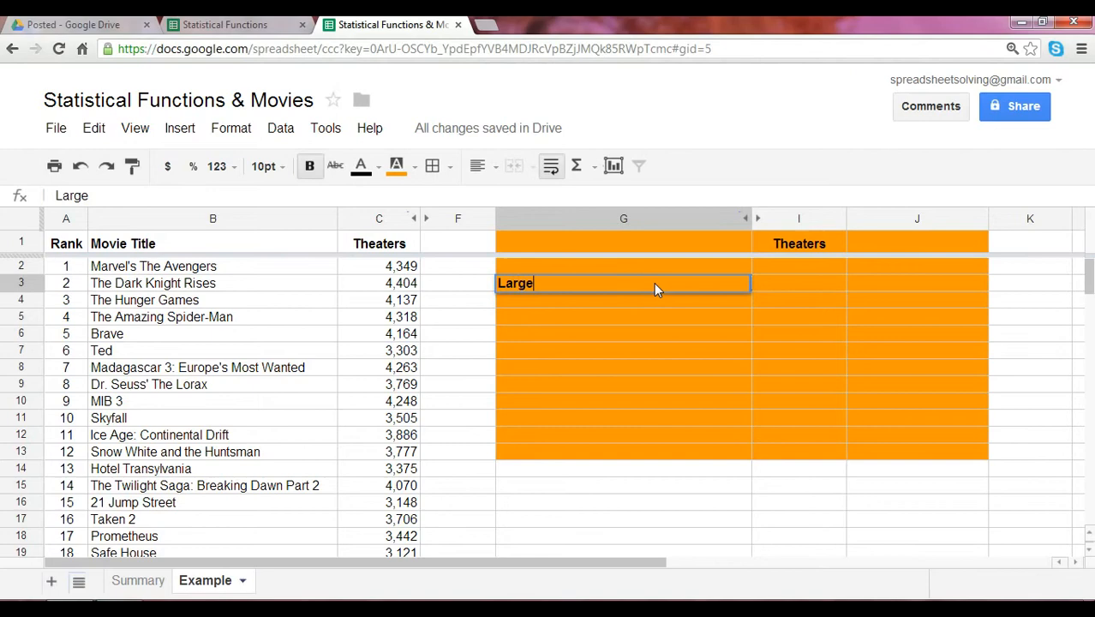
pyautogui.press('Return')
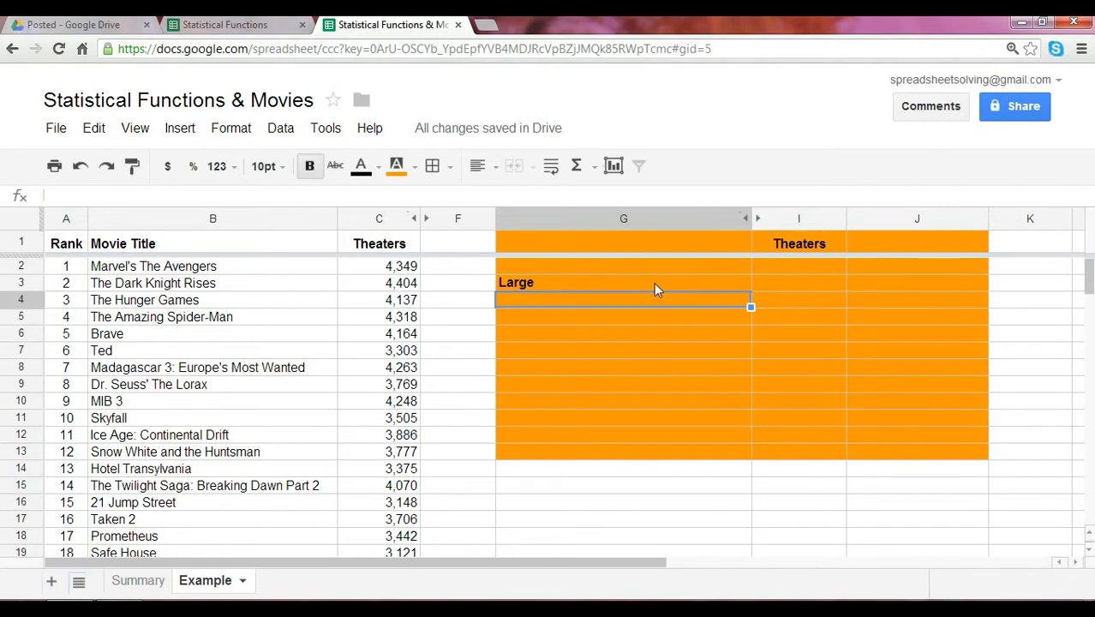
# Label G4 "2nd largest" and calculate the second-largest Theaters value in I4 with =large(C2:C101, 2)
pyautogui.write('2nd largest')
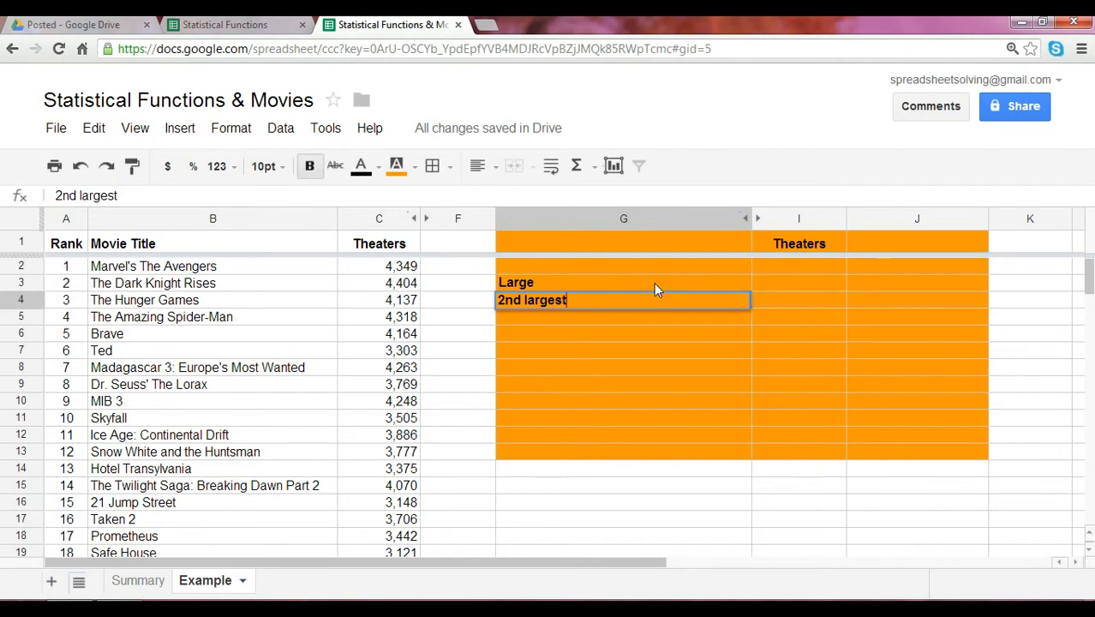
pyautogui.press('Tab')
pyautogui.write('=')
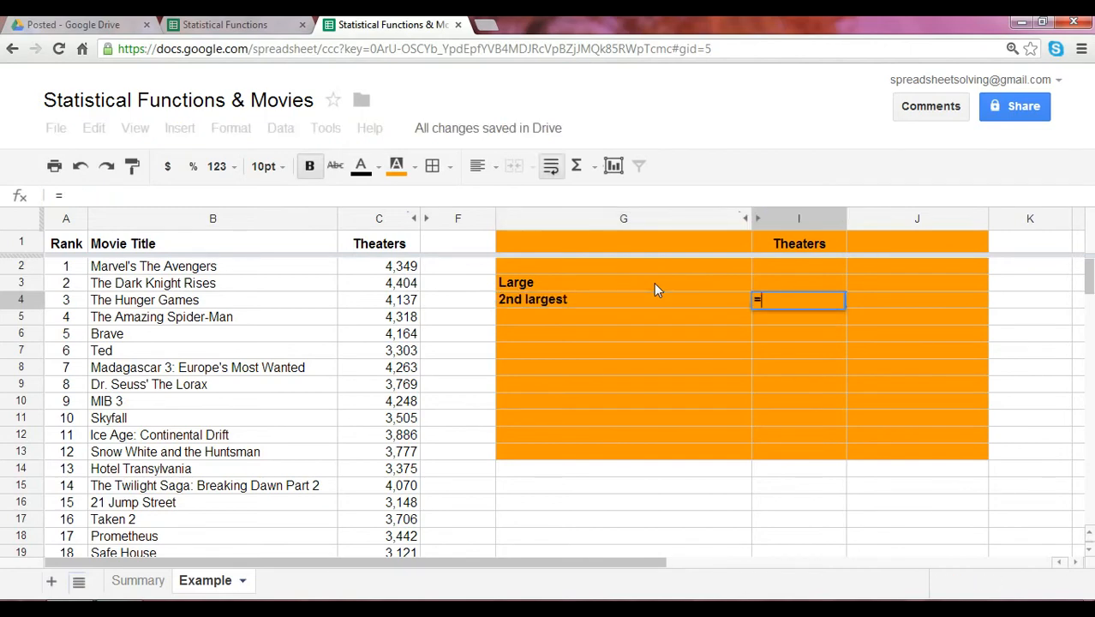
pyautogui.write('large(')
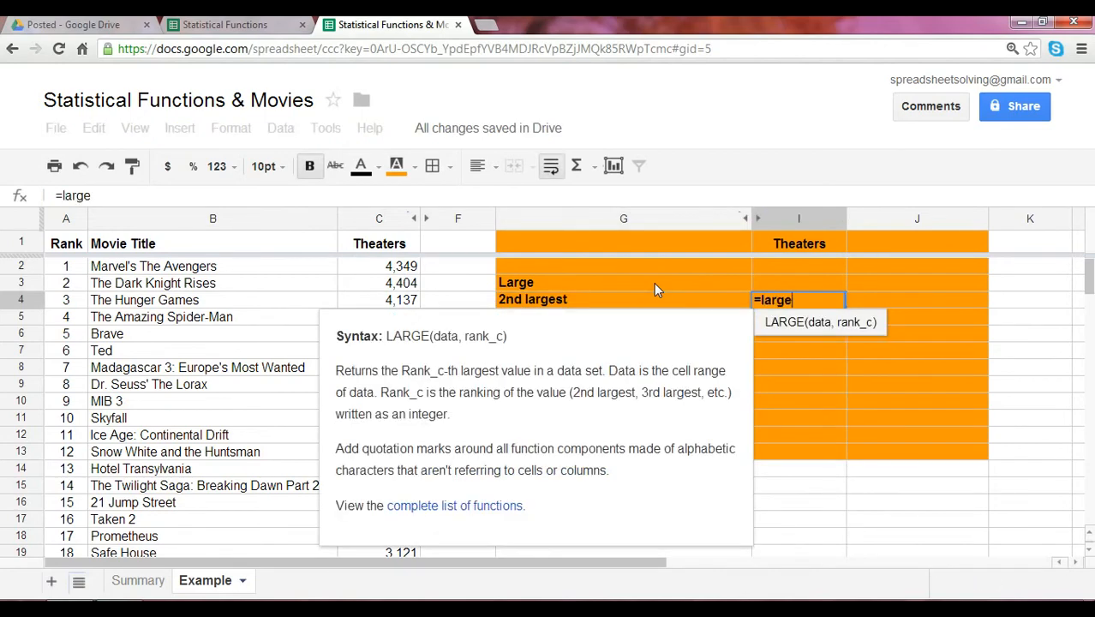
pyautogui.press('Left')
pyautogui.press('Left')
pyautogui.press('Left')
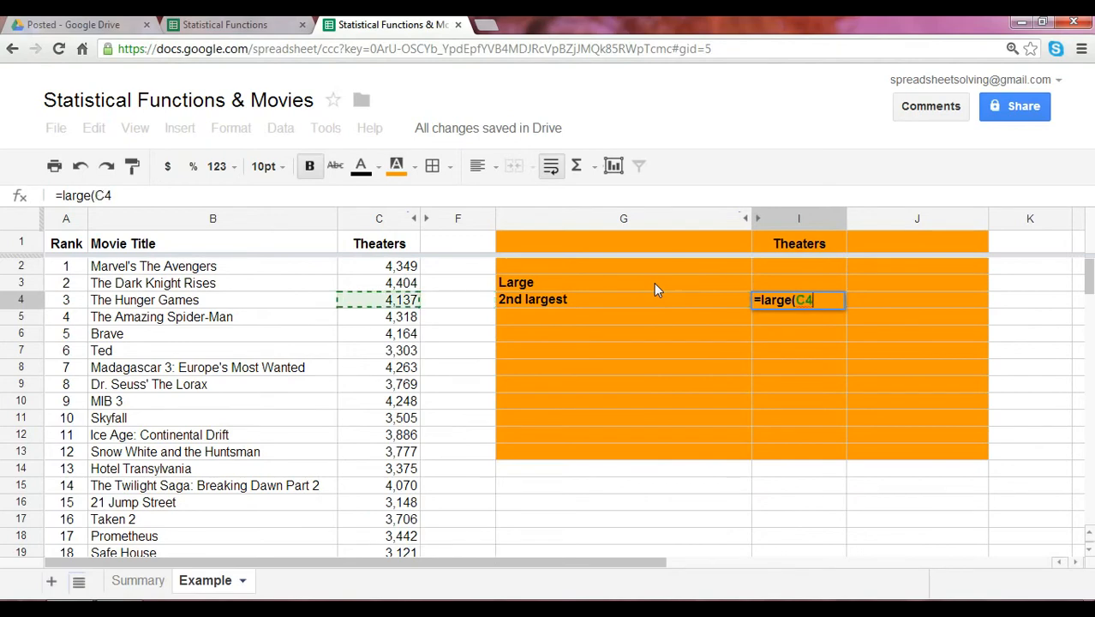
pyautogui.press('Up')
pyautogui.press('Up')
pyautogui.press('Up')
pyautogui.press('Down')
pyautogui.hotkey('ctrl', 'shift', 'Down')
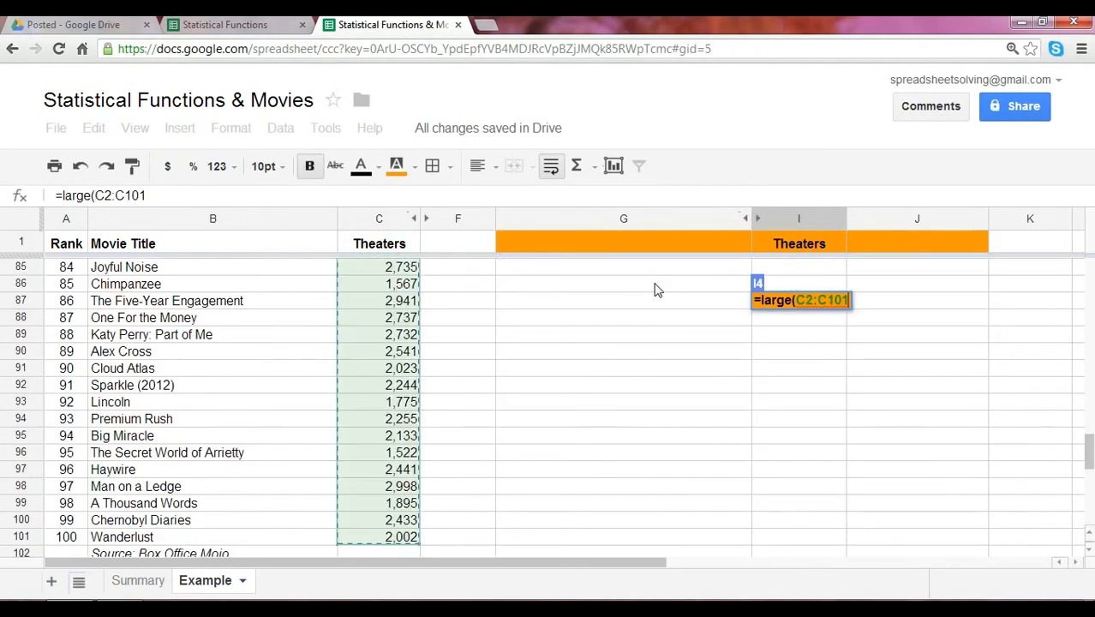
pyautogui.write(',')
pyautogui.write('2)')
pyautogui.press('Return')
pyautogui.press('Up')
pyautogui.press('Up')
pyautogui.press('Up')
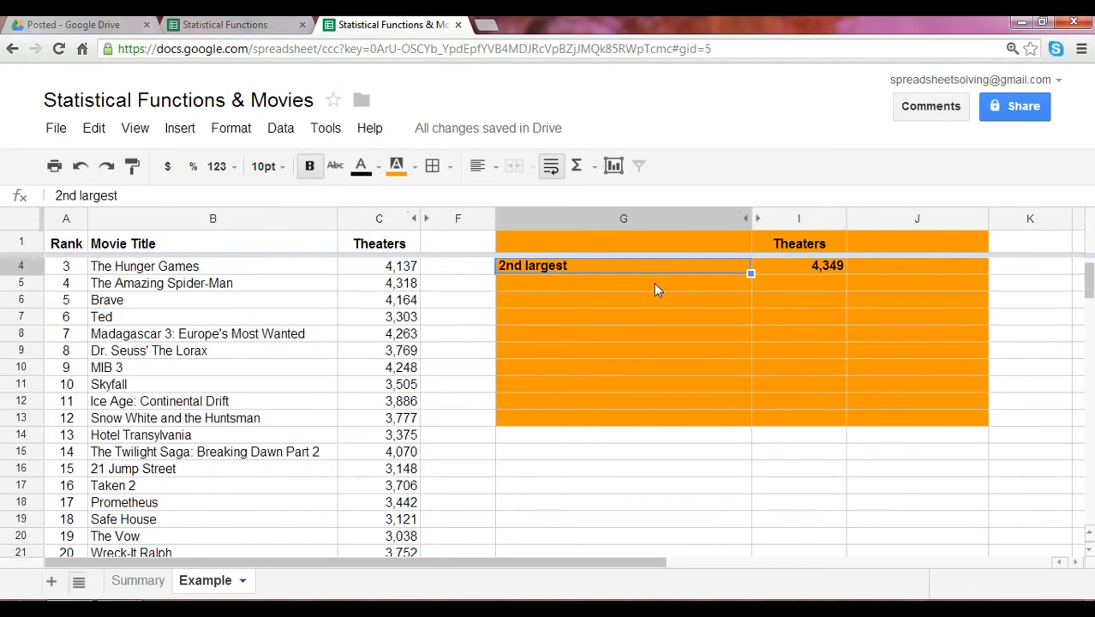
pyautogui.press('Down')
pyautogui.press('Down')
pyautogui.press('Right')
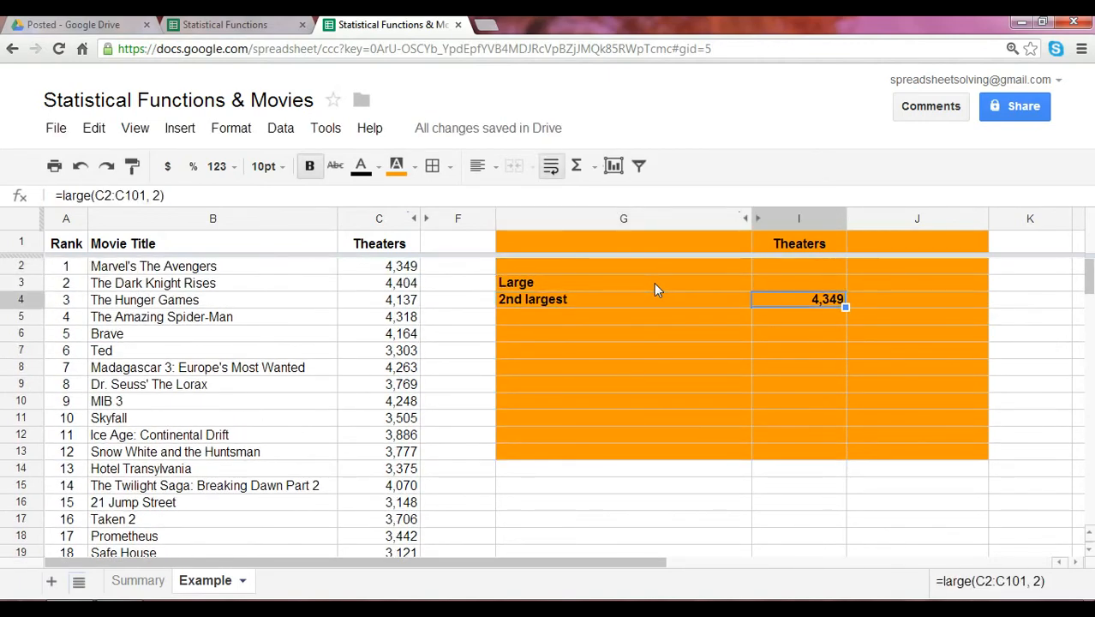
# Enter the label "1st largest" in G5, below the 2nd largest row
pyautogui.press('Left')
pyautogui.press('Down')
pyautogui.write('1st l')
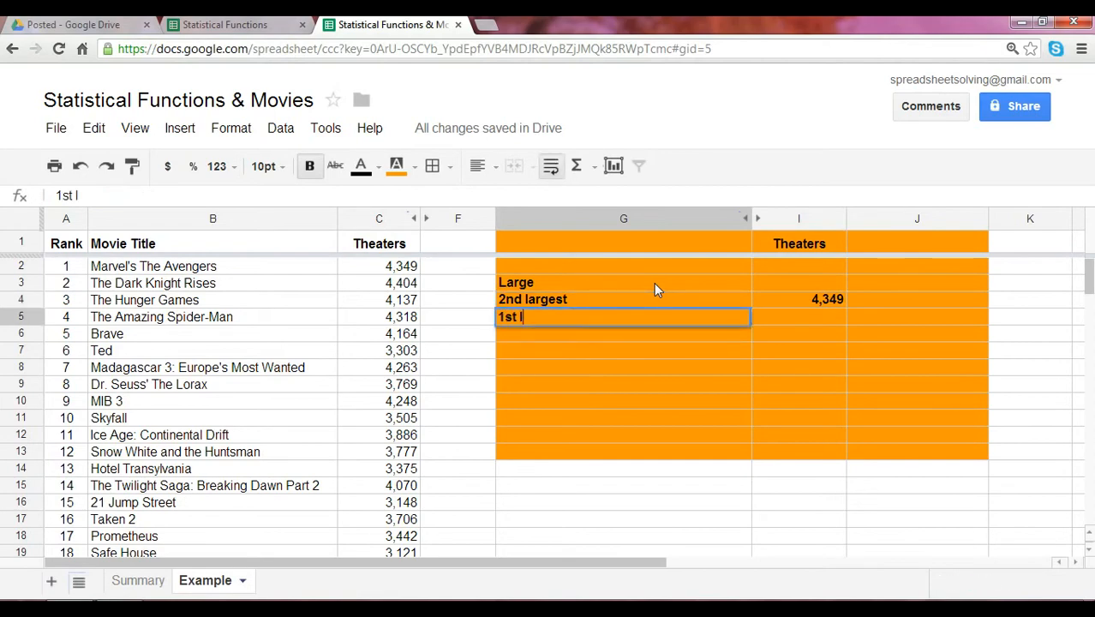
pyautogui.write('argest')
pyautogui.press('Return')
pyautogui.press('Up')
pyautogui.press('Right')
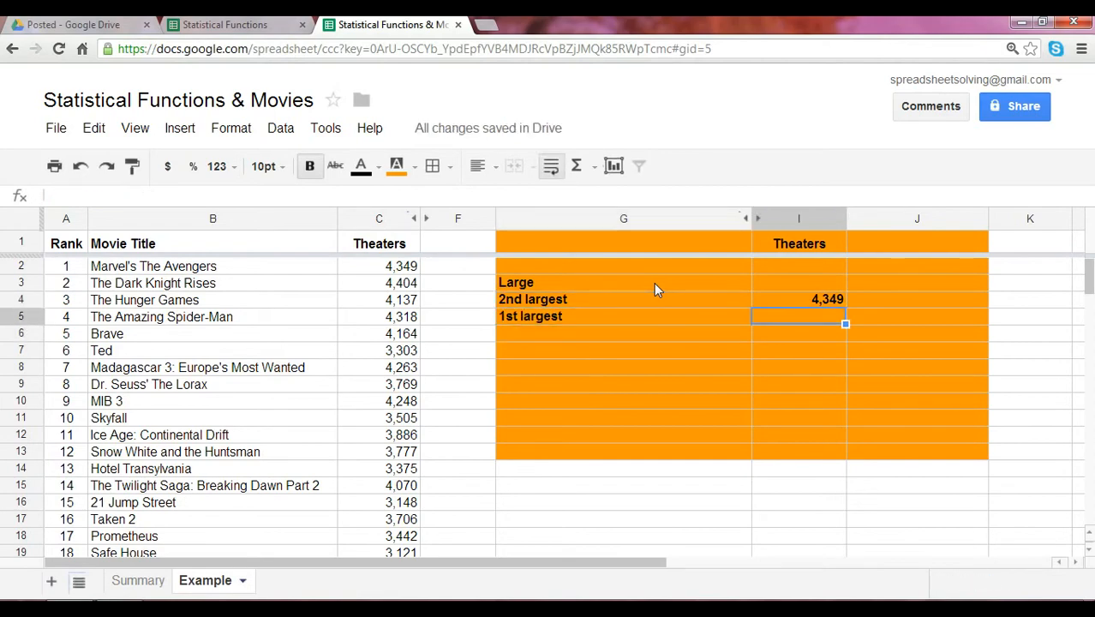
# Calculate the largest Theaters value in I5 with =large(C2:C101, 1)
pyautogui.write('=large(')
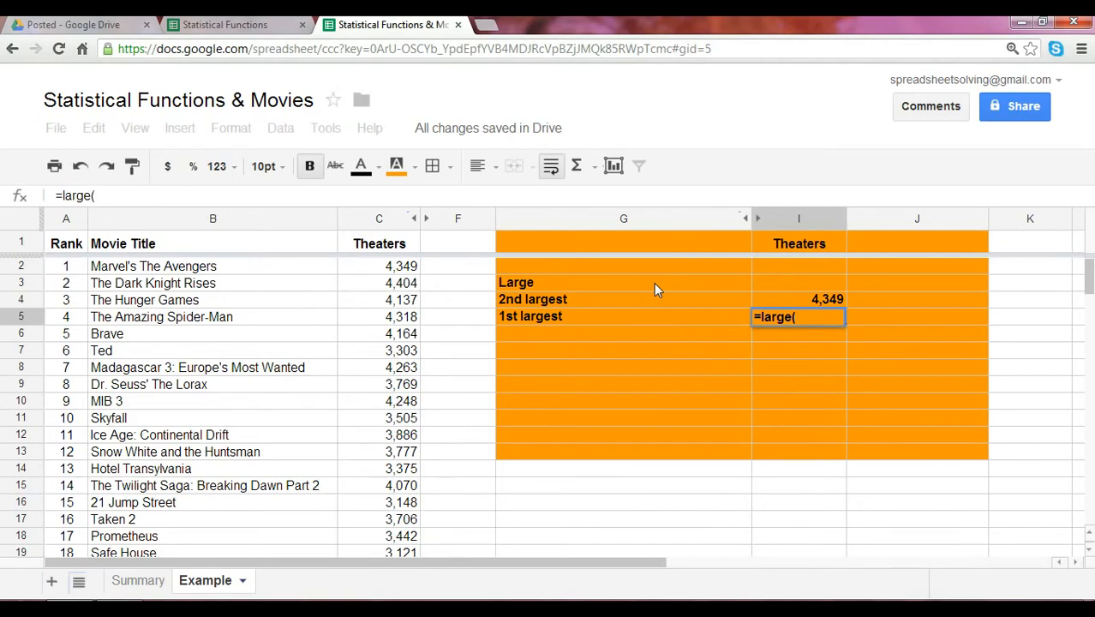
pyautogui.press('Left')
pyautogui.press('Left')
pyautogui.press('Left')
pyautogui.press('Up')
pyautogui.press('Up')
pyautogui.press('Up')
pyautogui.press('Up')
pyautogui.press('Down')
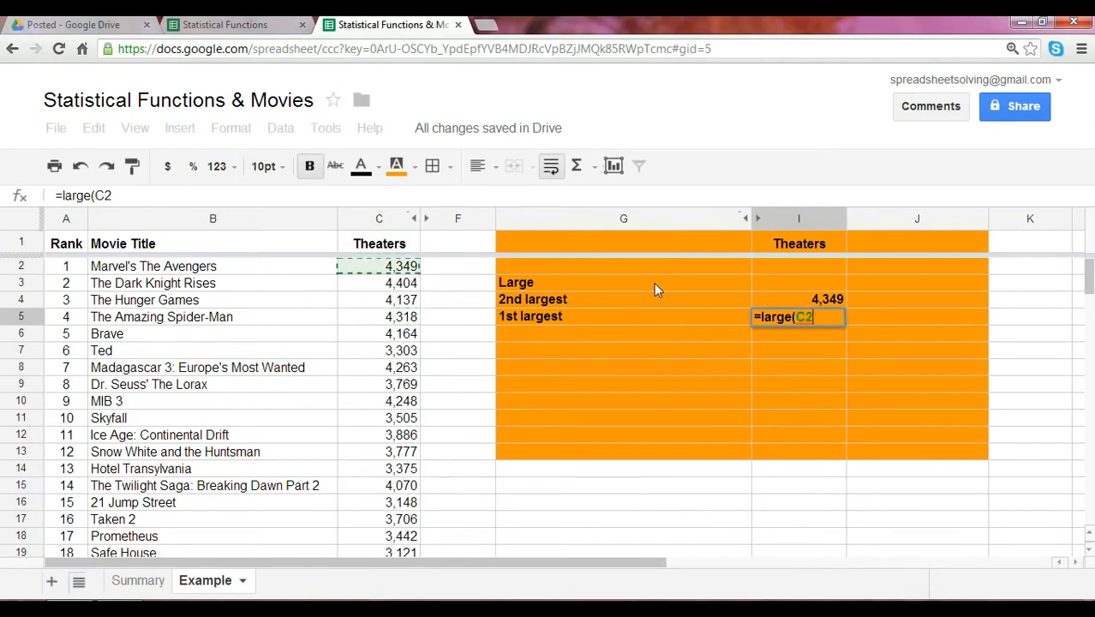
pyautogui.hotkey('ctrl', 'shift', 'Down')
pyautogui.write(',')
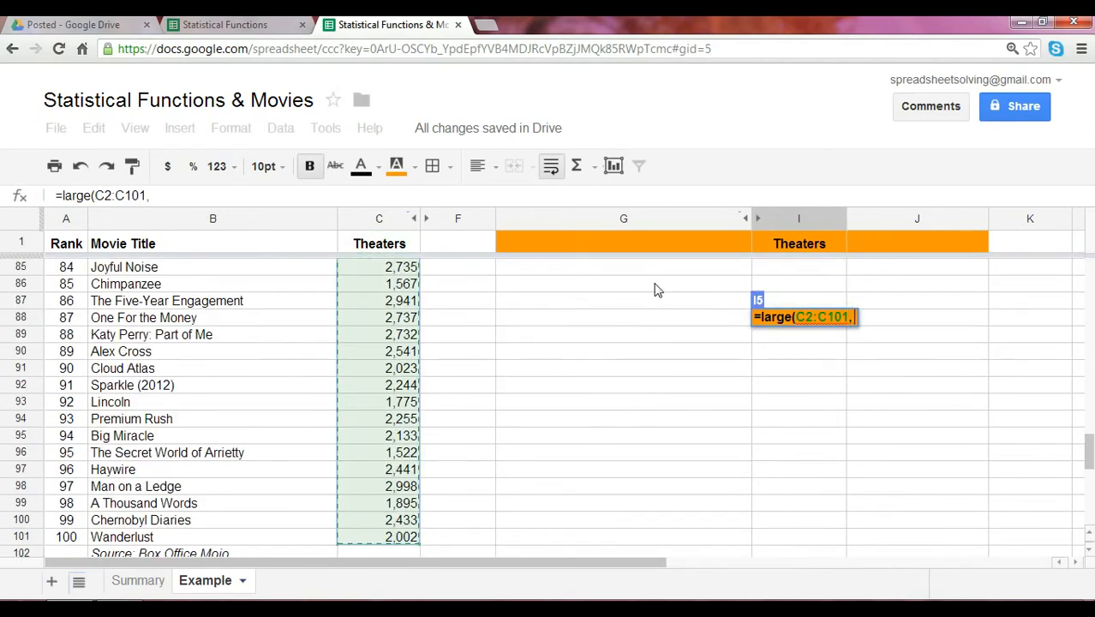
pyautogui.write(' 1)')
pyautogui.press('Return')
pyautogui.press('Up')
pyautogui.press('Up')
pyautogui.press('Down')
pyautogui.press('Down')
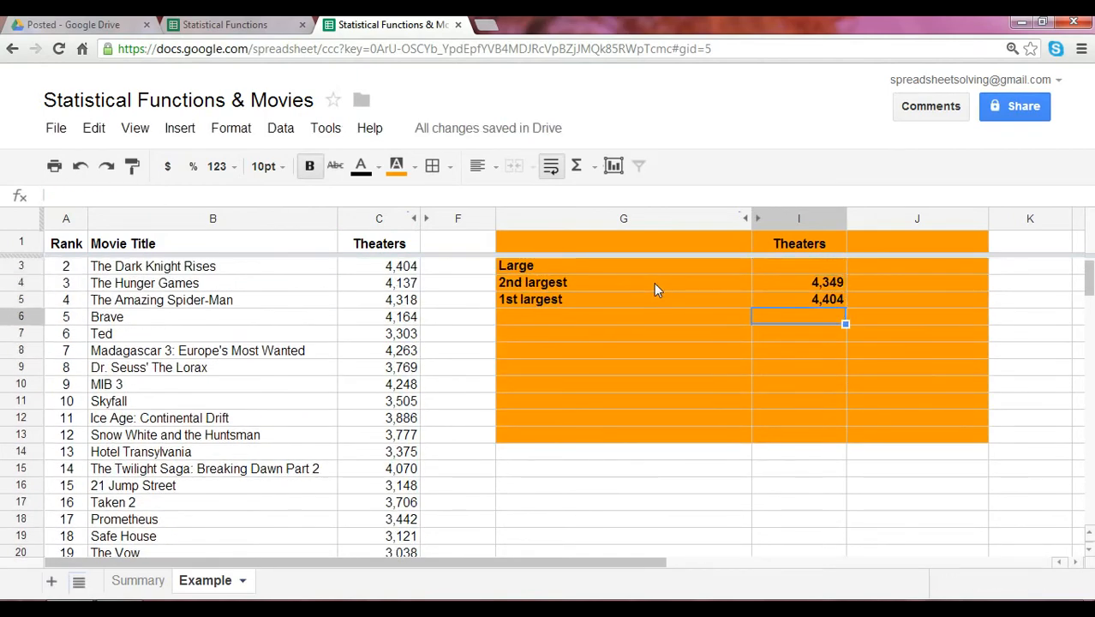
# Enter the label "Maximum" in G6, below the 1st largest row
pyautogui.press('Left')
pyautogui.write('M')
pyautogui.press('Return')
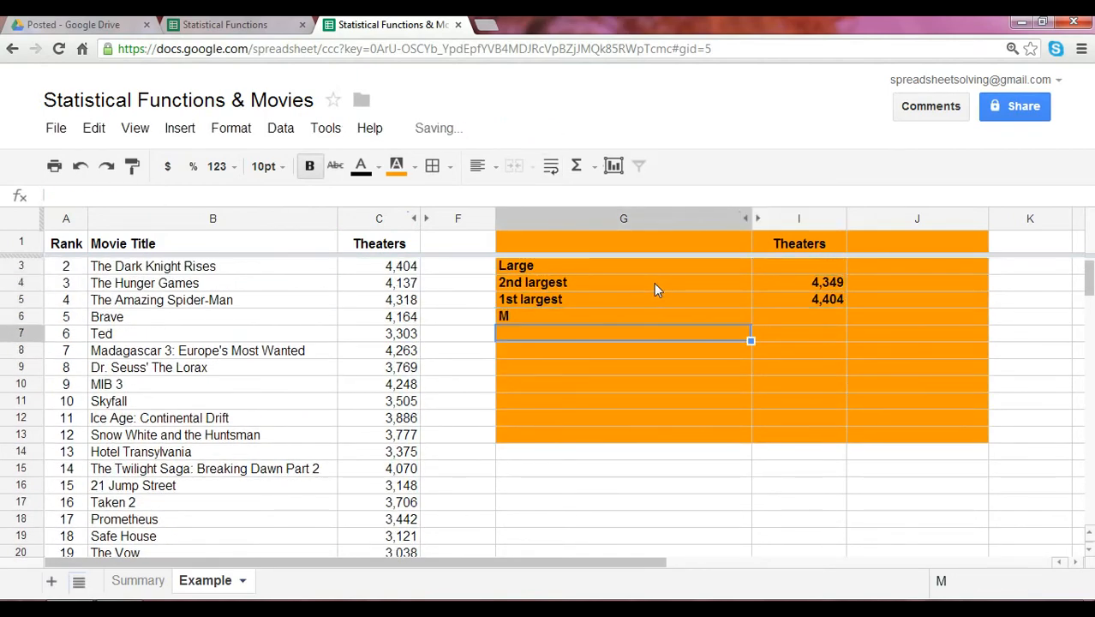
pyautogui.write('sm')
pyautogui.press('Escape')
pyautogui.press('Up')
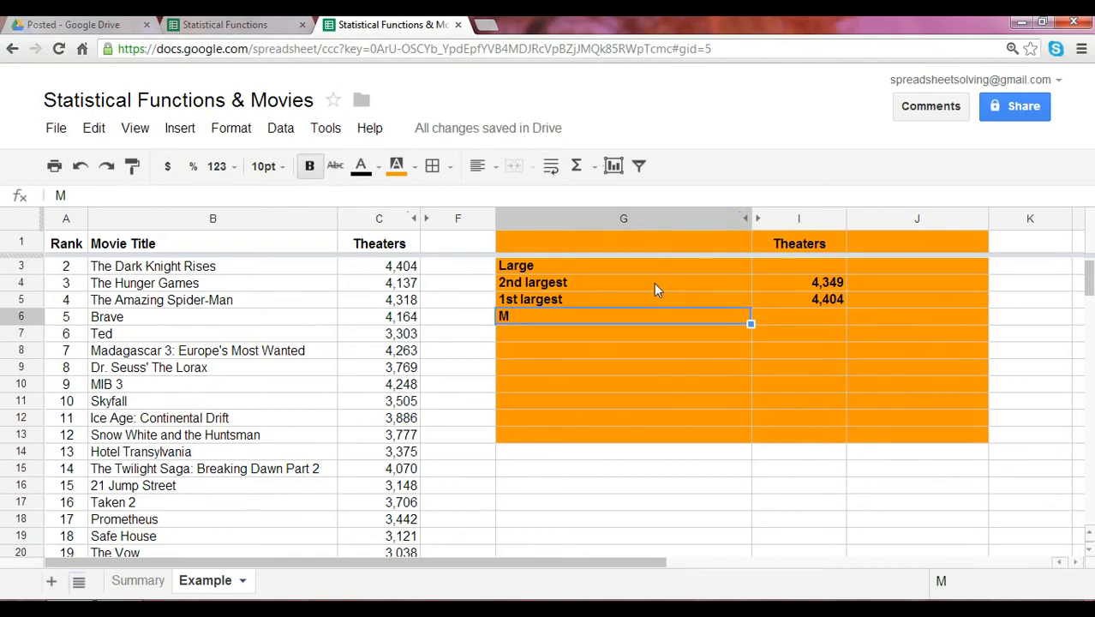
pyautogui.write('Maximum')
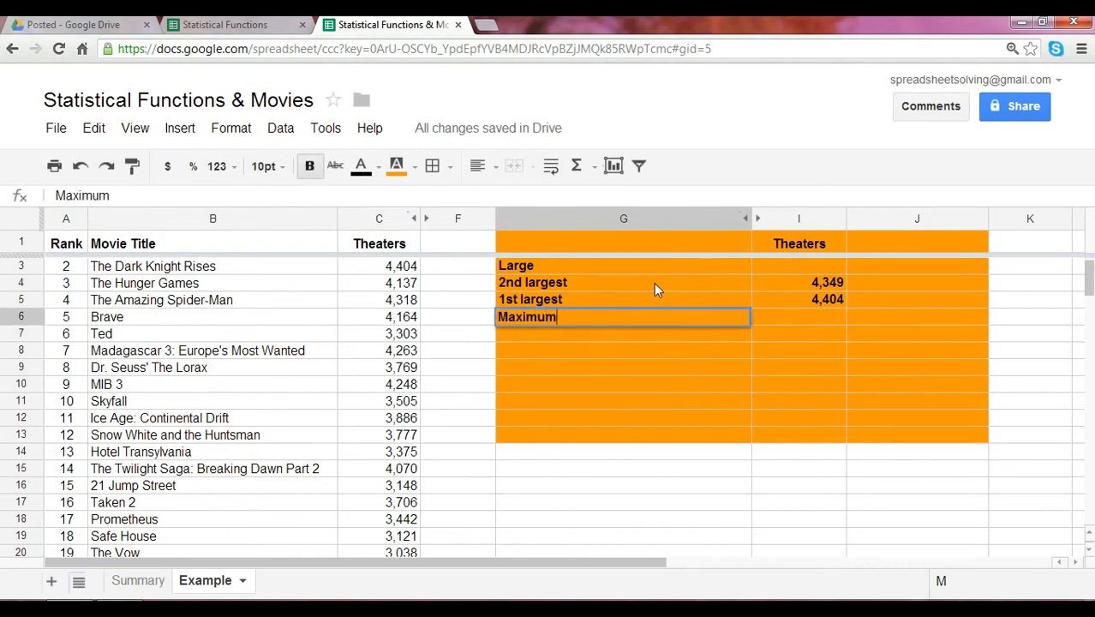
pyautogui.press('Tab')
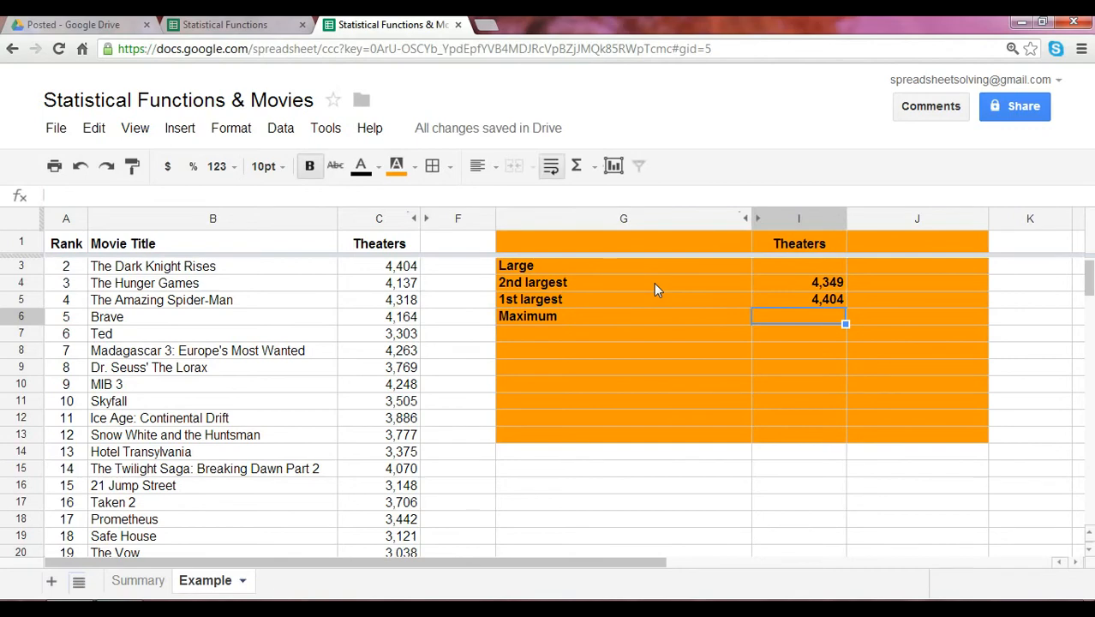
# Calculate the maximum number of theaters in I6 with =Max(C2:C101)
pyautogui.write('=Max(')
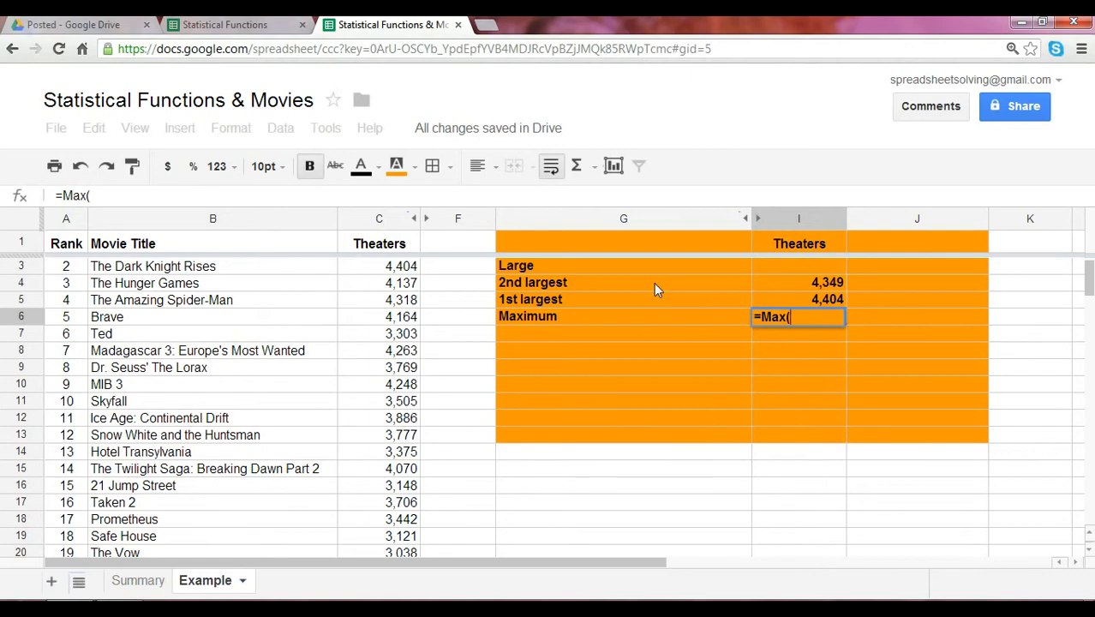
pyautogui.write('F6')
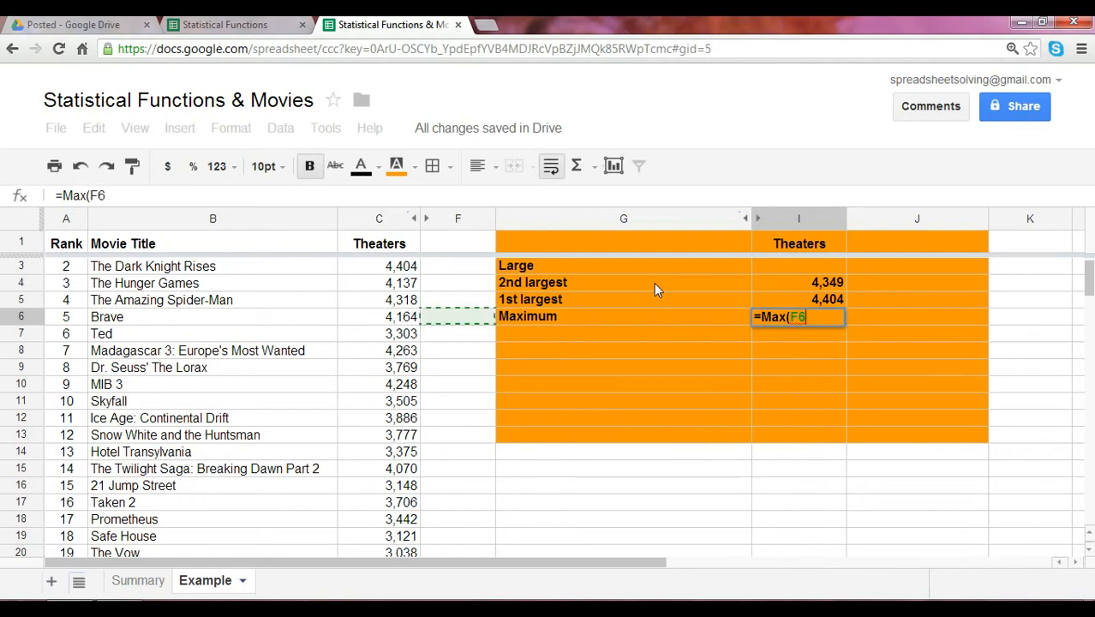
pyautogui.press('Left')
pyautogui.hotkey('ctrl', 'Up')
pyautogui.press('Down')
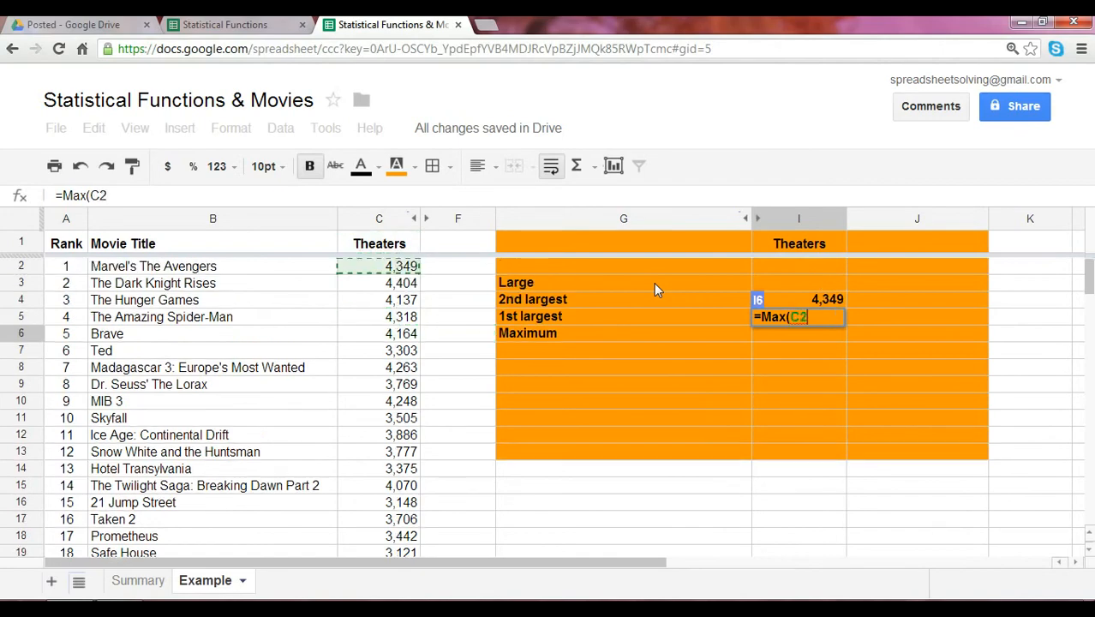
pyautogui.hotkey('ctrl', 'shift', 'Down')
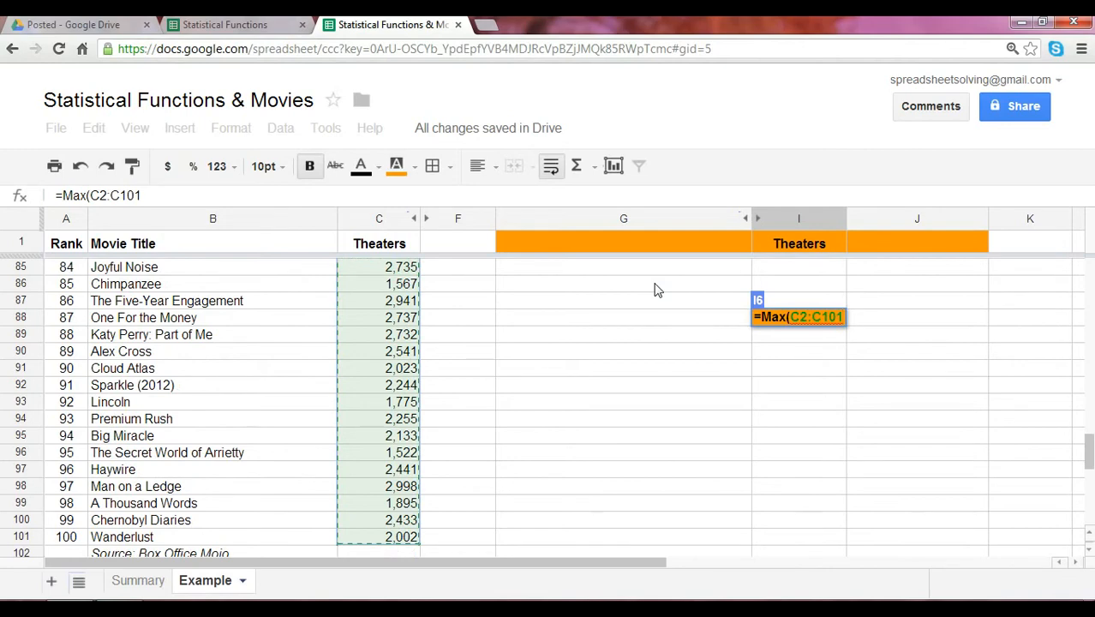
pyautogui.press('Return')
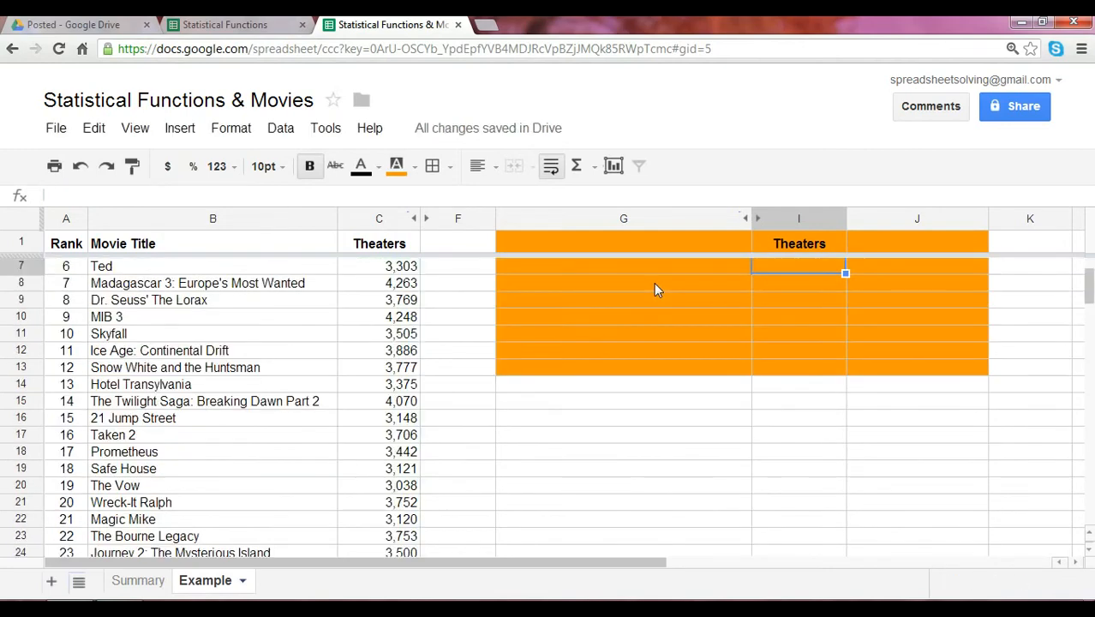
# Compare the LARGE and MAX formulas in I4 to I6 with their labels in column G
pyautogui.press('Up')
pyautogui.press('Up')
pyautogui.press('Up')
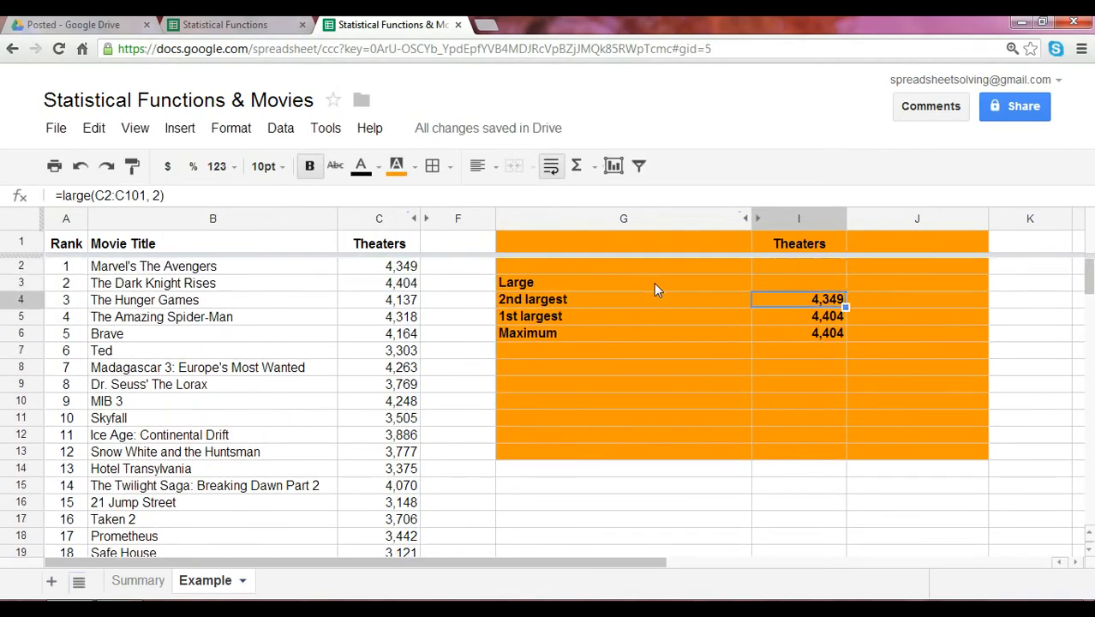
pyautogui.press('Down')
pyautogui.press('Down')
pyautogui.press('Up')
pyautogui.press('Down')
pyautogui.press('Left')
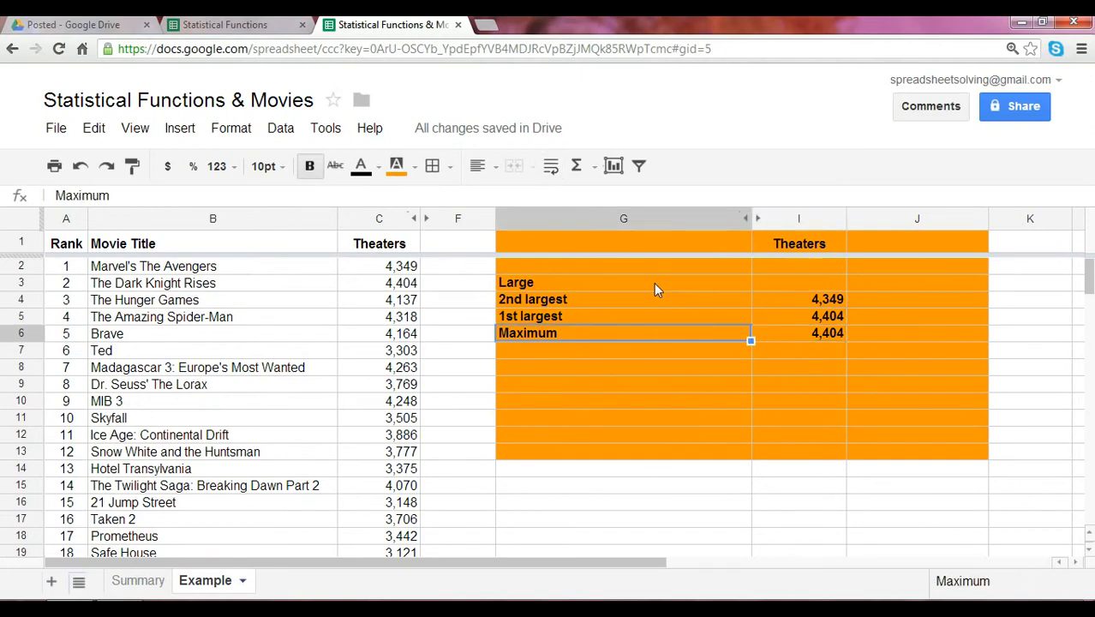
pyautogui.press('Right')
pyautogui.press('Up')
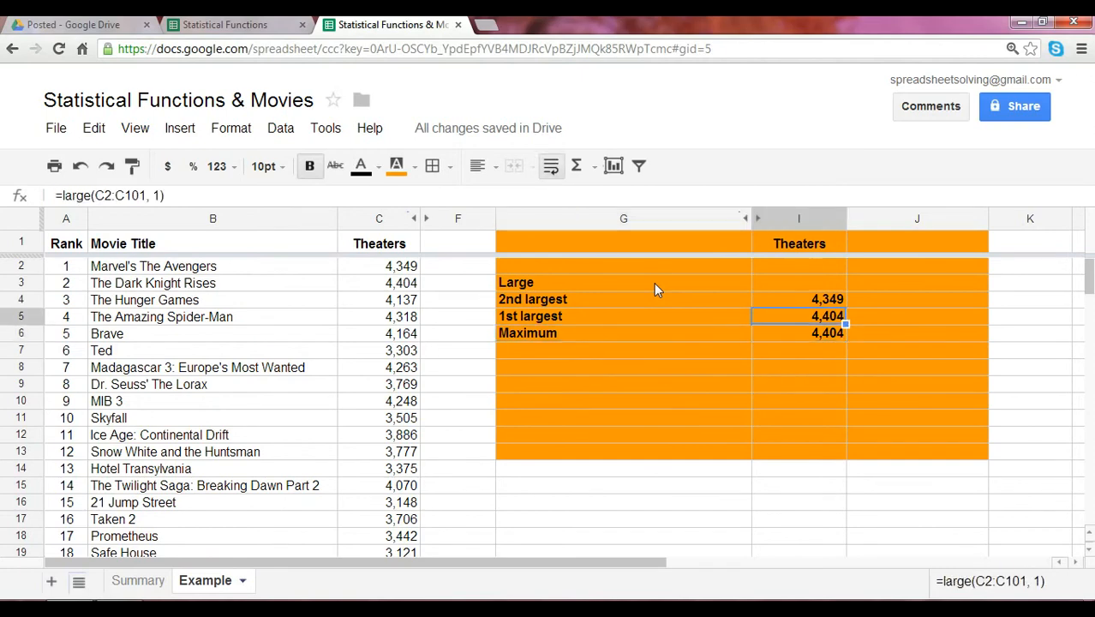
pyautogui.press('Left')
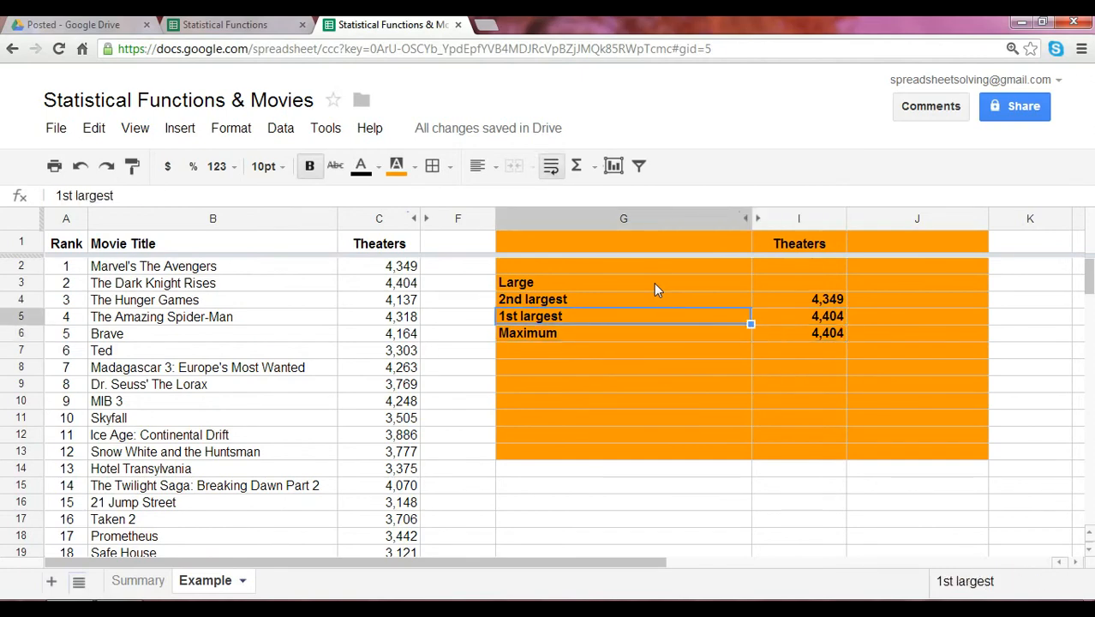
pyautogui.press('Right')
pyautogui.press('Up')
pyautogui.press('Left')
pyautogui.press('Up')
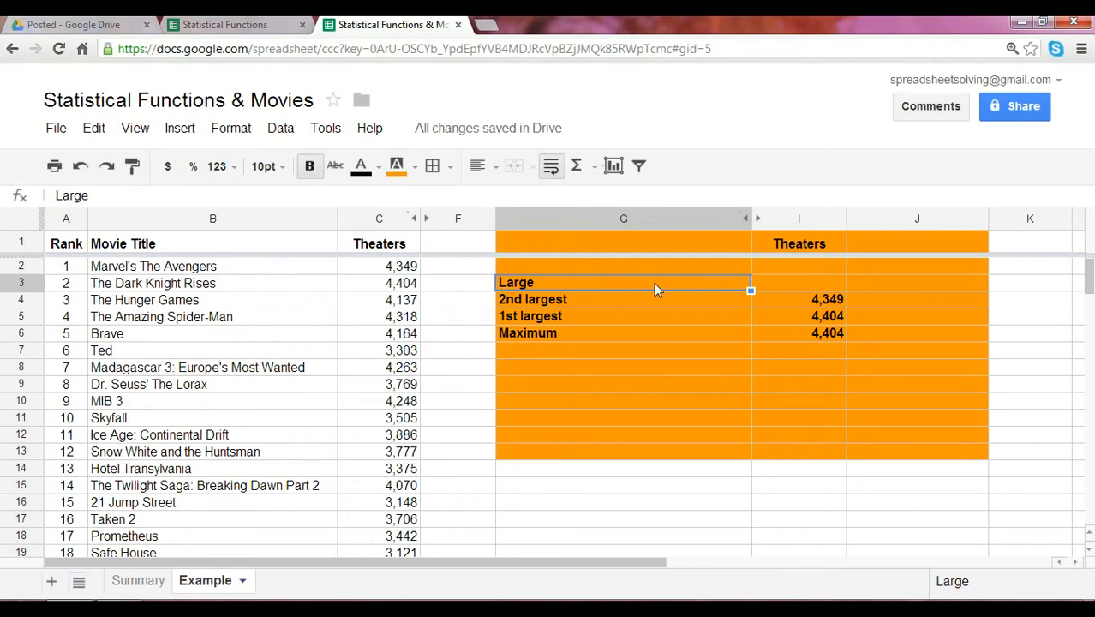
# Enter the function name "LARGE" in J3, in the row of the Large heading
pyautogui.press('Right')
pyautogui.press('Right')
pyautogui.write('LARGE')
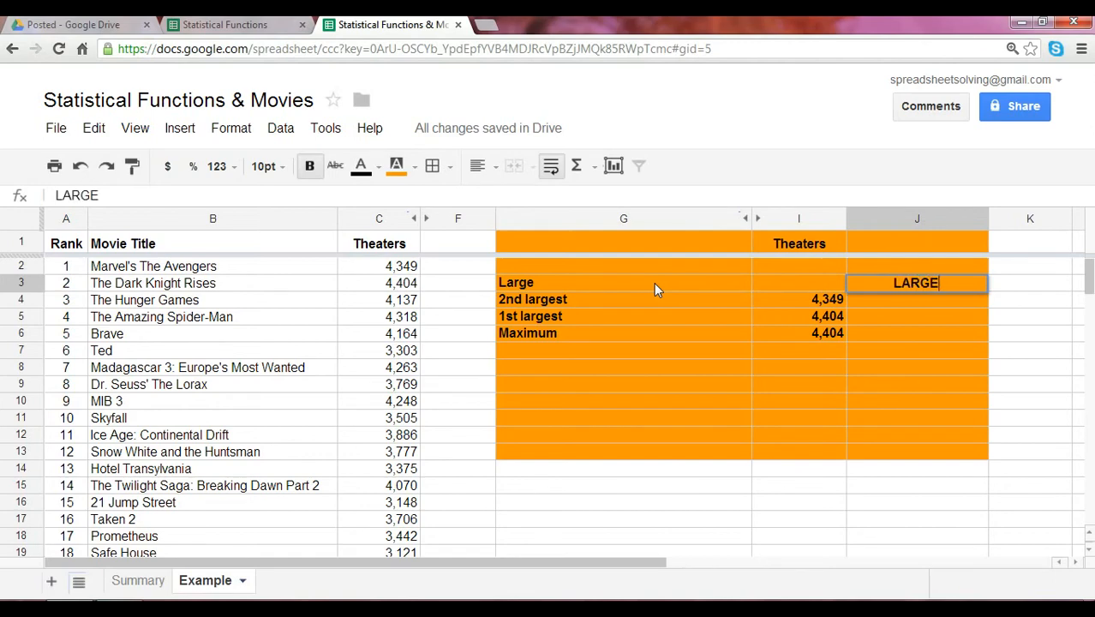
pyautogui.press('Return')
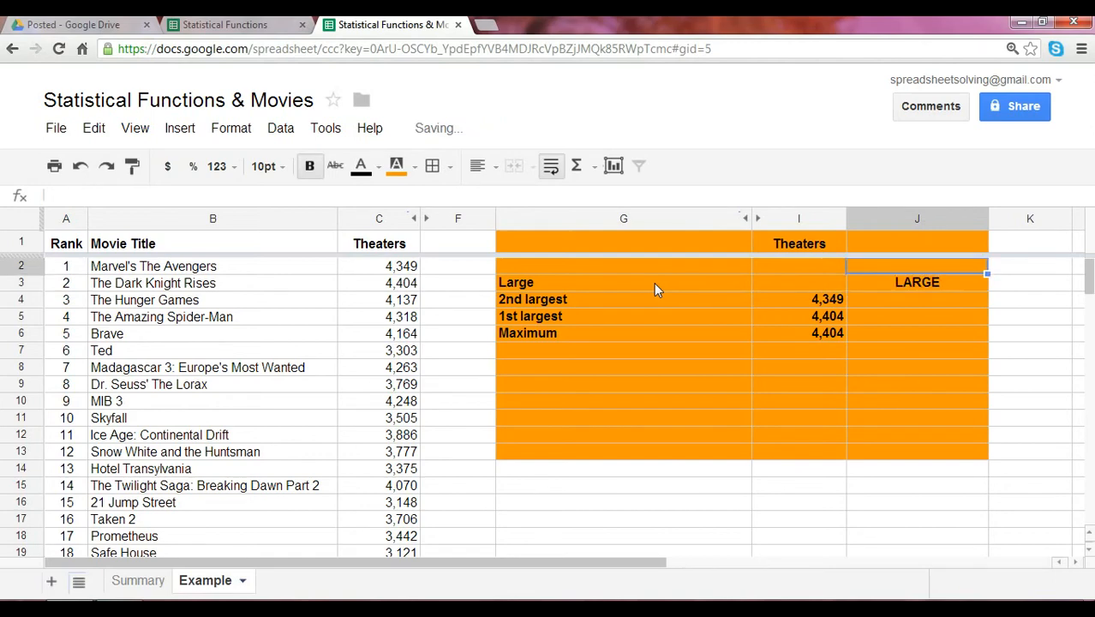
pyautogui.press('Up')
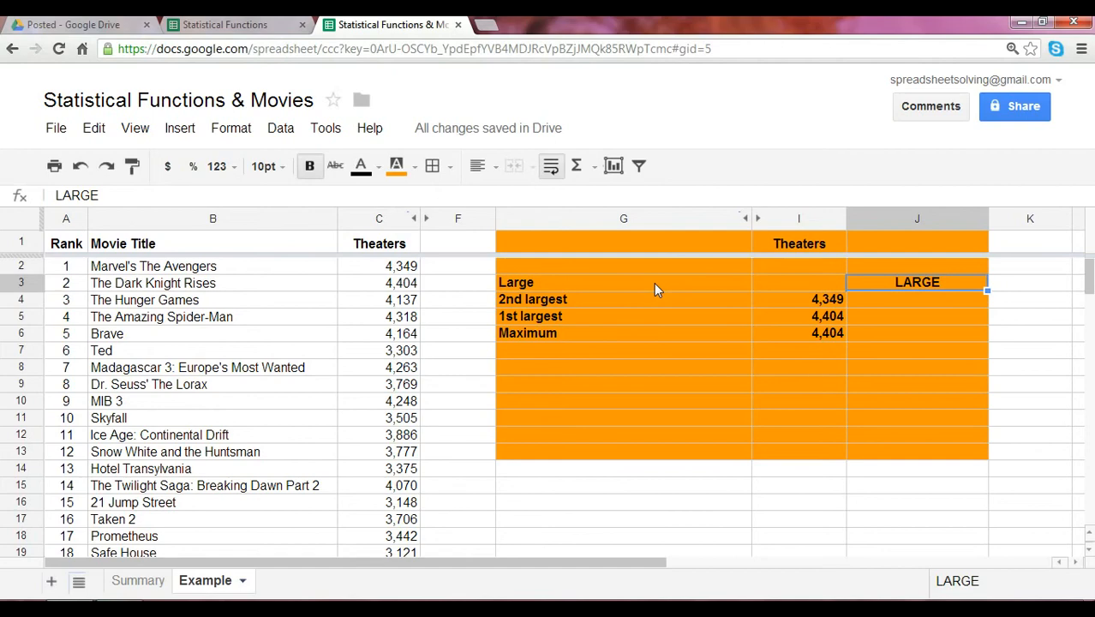
# Enter the heading "Small" in G8 and the label "2nd smallest" below it in G9
pyautogui.press('Left')
pyautogui.press('Left')
pyautogui.press('Down')
pyautogui.press('Down')
pyautogui.press('Down')
pyautogui.press('Down')
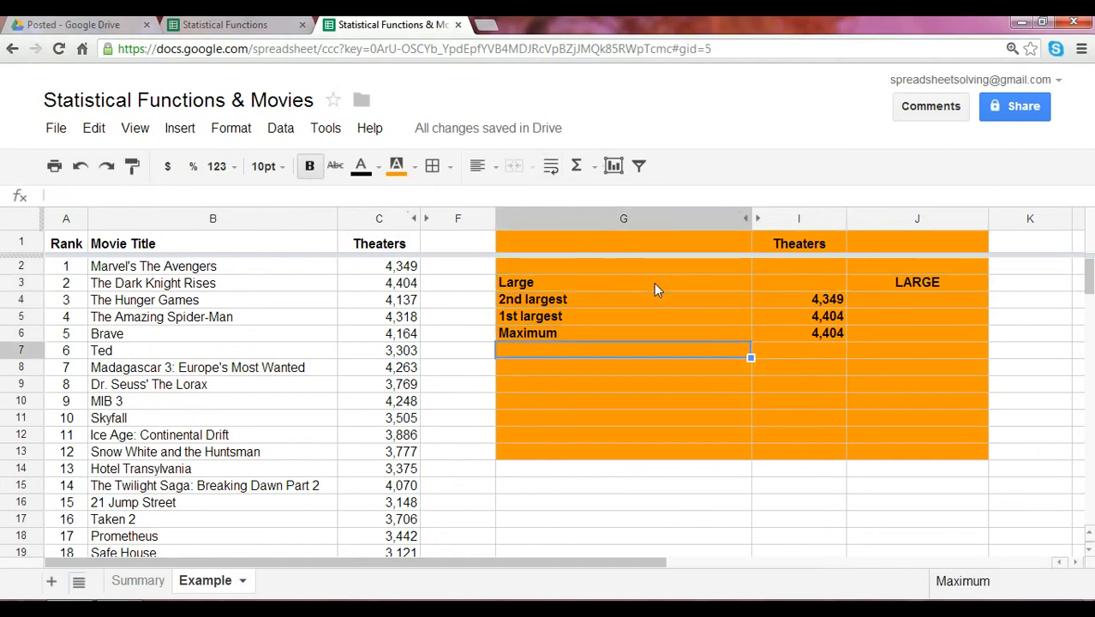
pyautogui.press('Down')
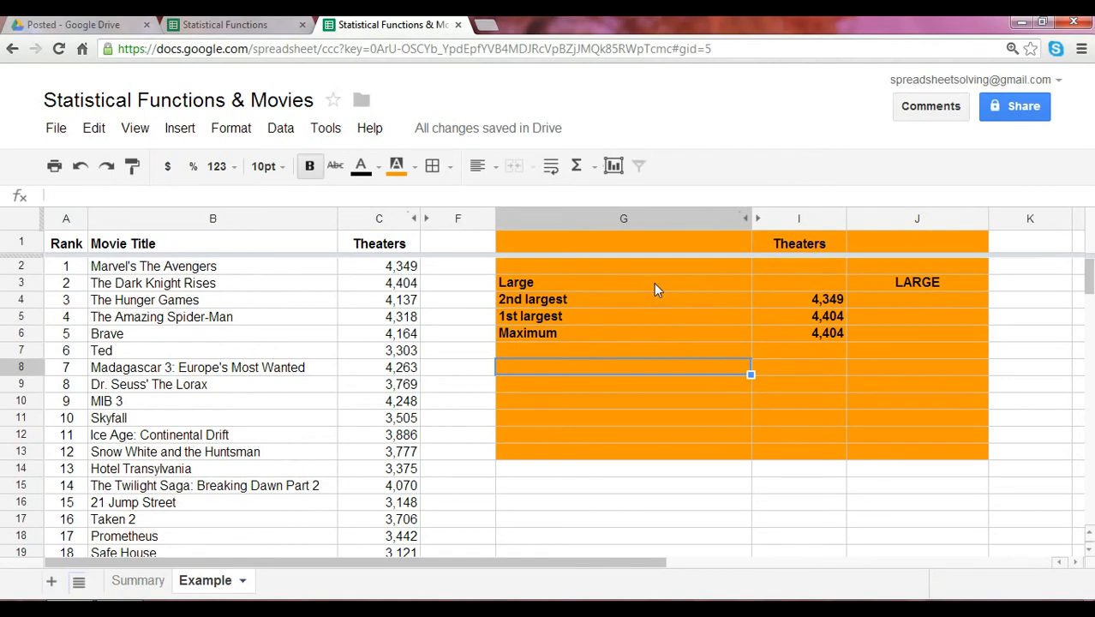
pyautogui.write('Small')
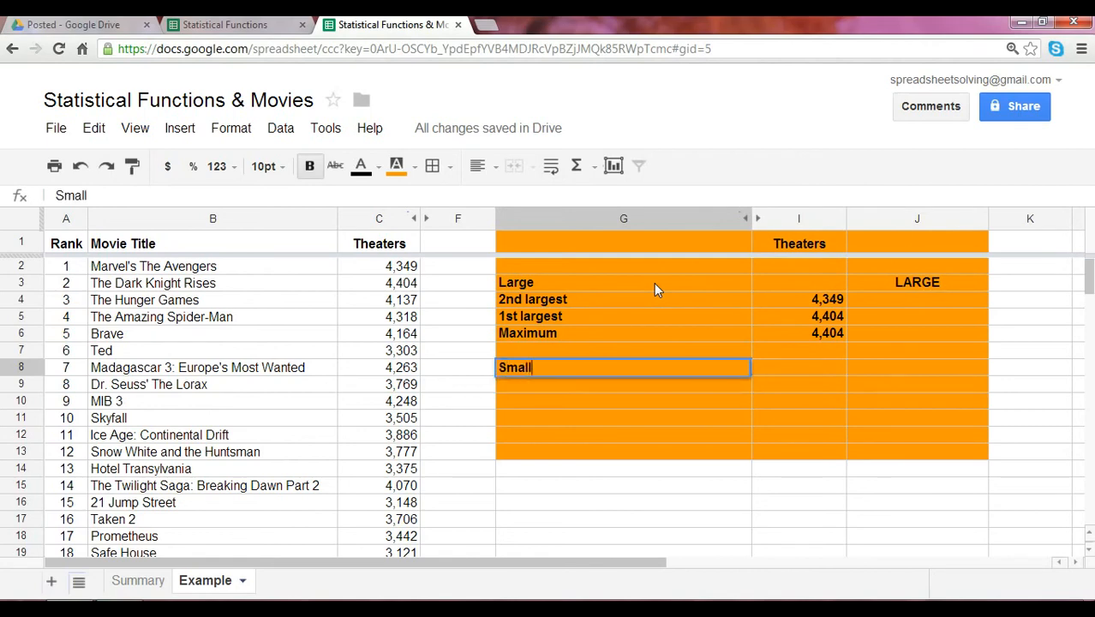
pyautogui.press('Return')
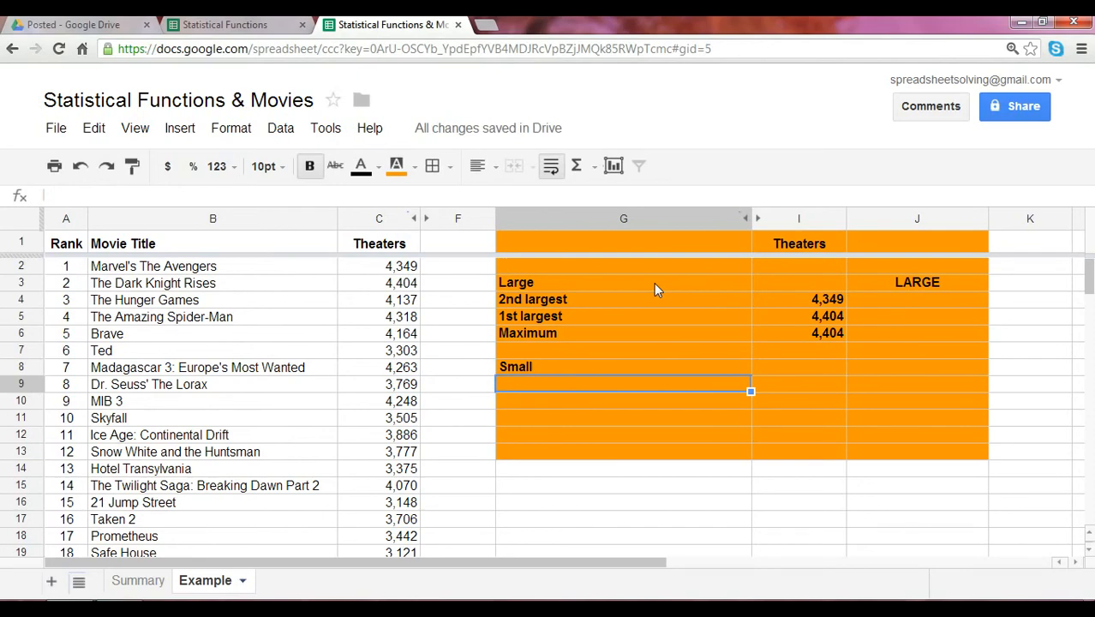
pyautogui.write('2nd smallest')
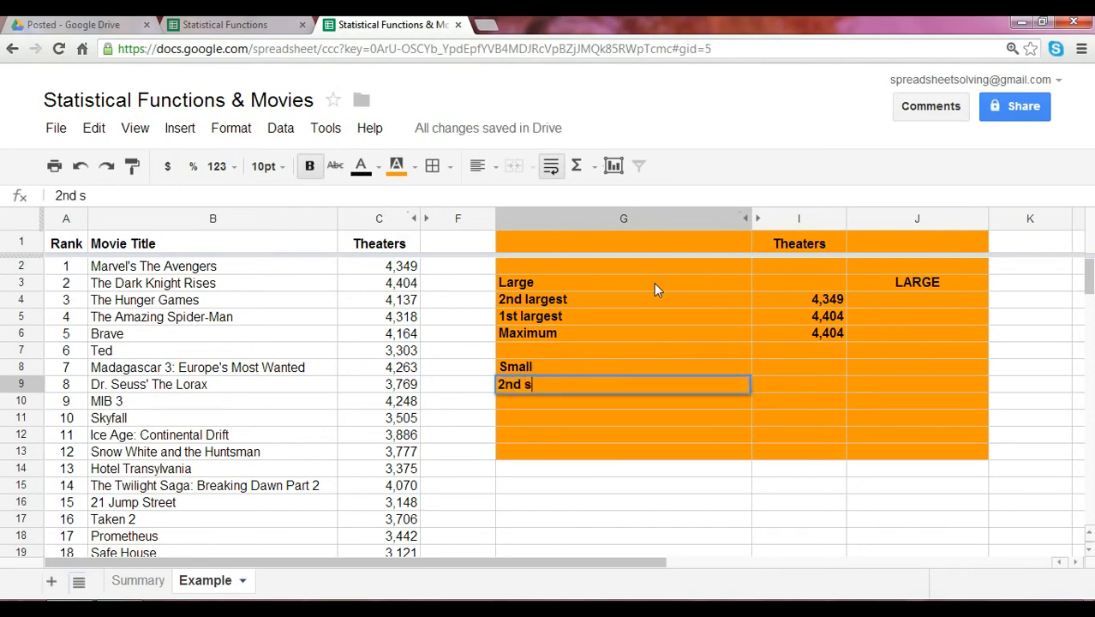
pyautogui.press('Return')
# Calculate the second smallest number of theaters in I9 with =SMALL(C2:C101, 2)
pyautogui.press('Up')
pyautogui.press('Right')
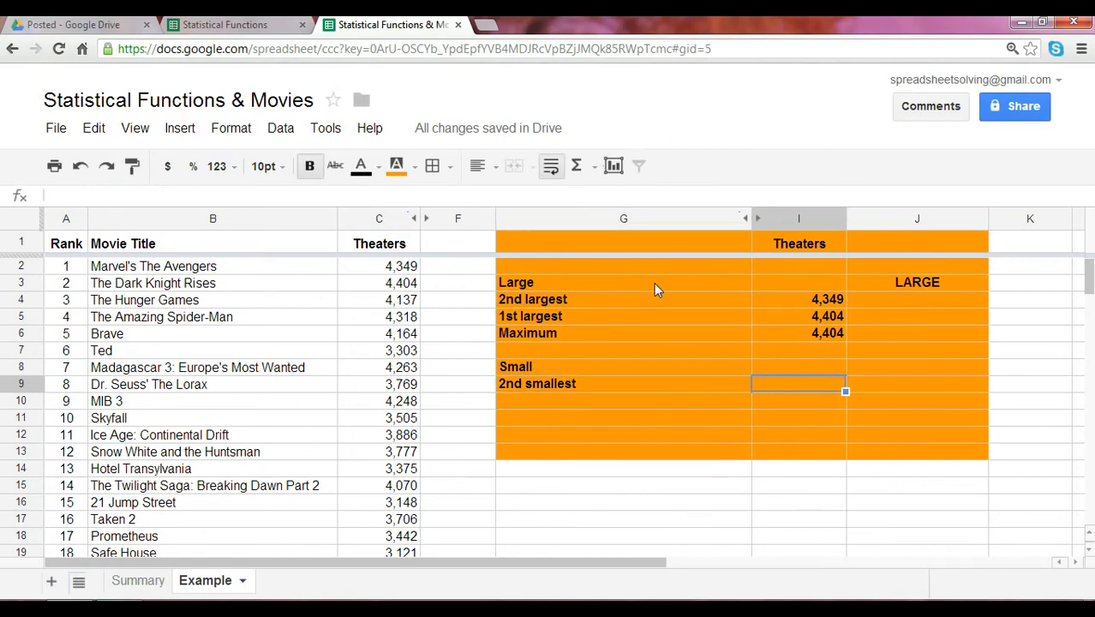
pyautogui.write('=')
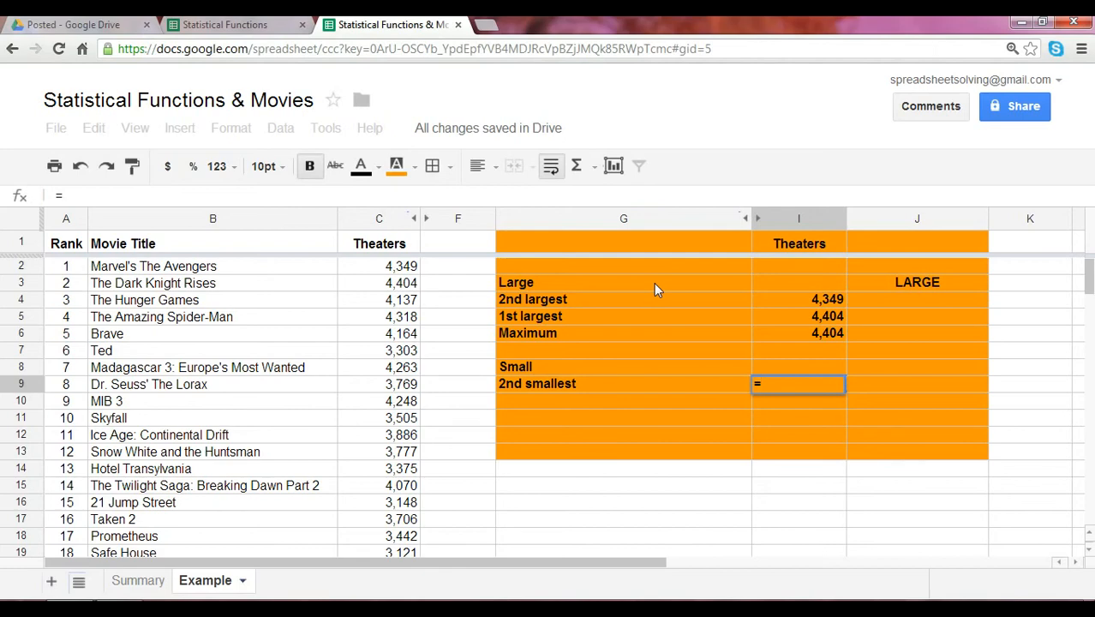
pyautogui.write('S')
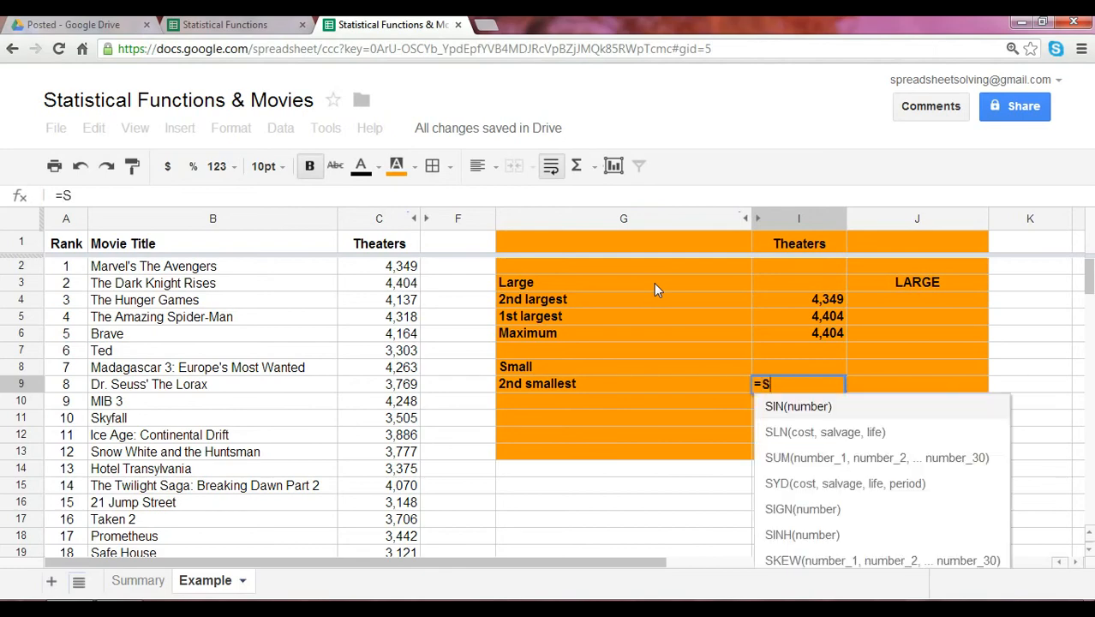
pyautogui.write('MALL(')
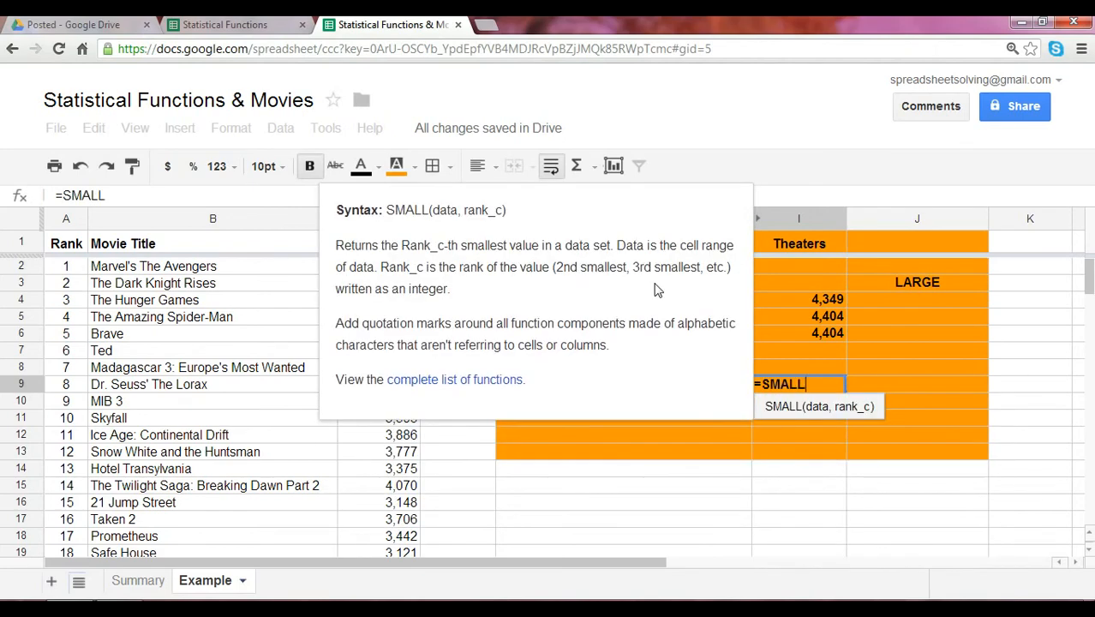
pyautogui.press('Left')
pyautogui.press('Left')
pyautogui.press('Left')
pyautogui.press('Left')
pyautogui.press('Right')
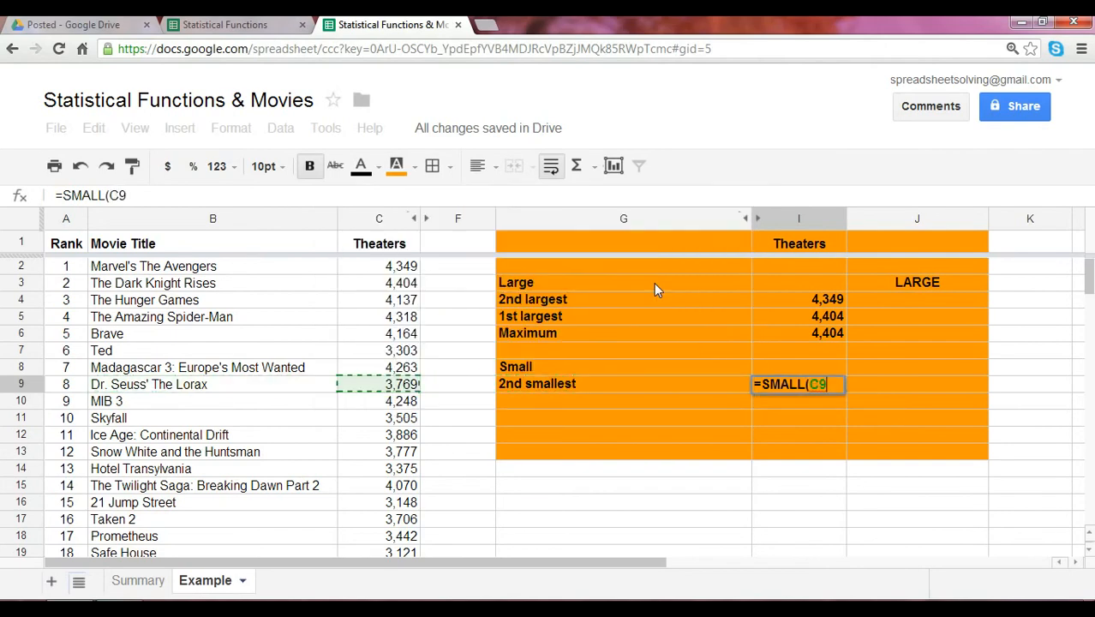
pyautogui.hotkey('ctrl', 'Up')
pyautogui.press('Down')
pyautogui.hotkey('ctrl', 'shift', 'Down')
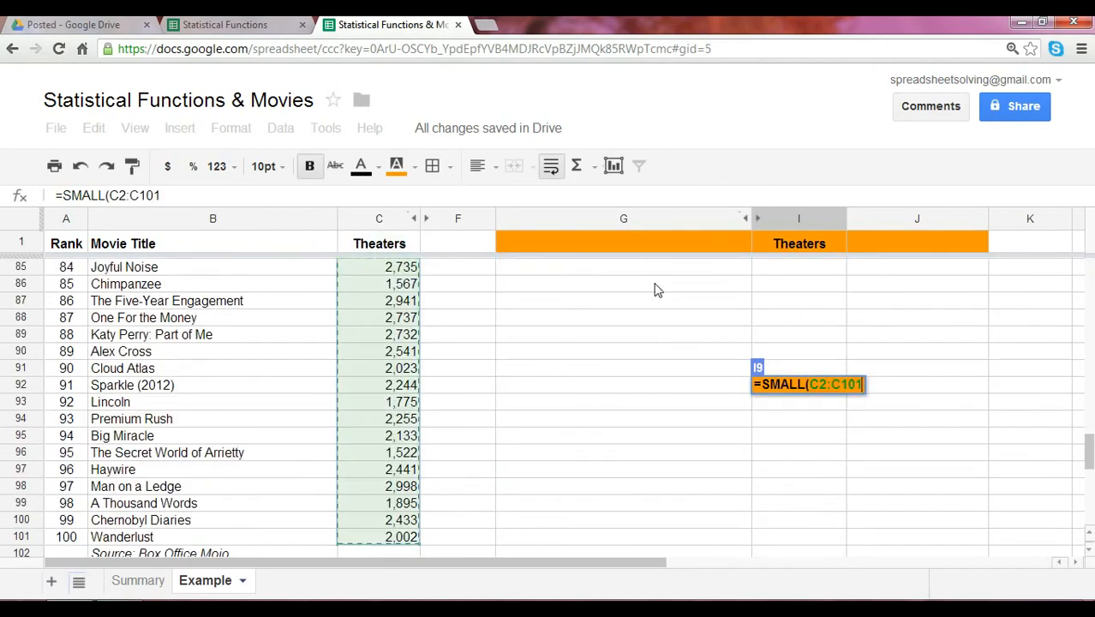
pyautogui.write(', 2)')
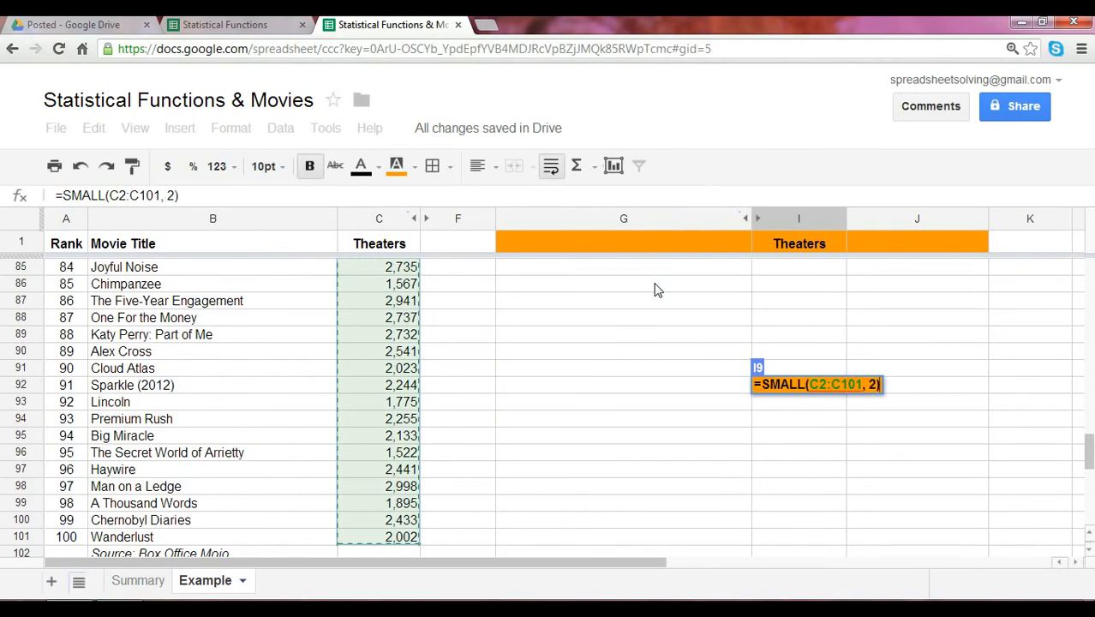
pyautogui.press('Return')
# Enter the label "1st smallest" in G10, below the 2nd smallest row
pyautogui.press('Up')
pyautogui.press('Up')
pyautogui.press('Up')
pyautogui.press('Up')
pyautogui.press('Up')
pyautogui.press('Up')
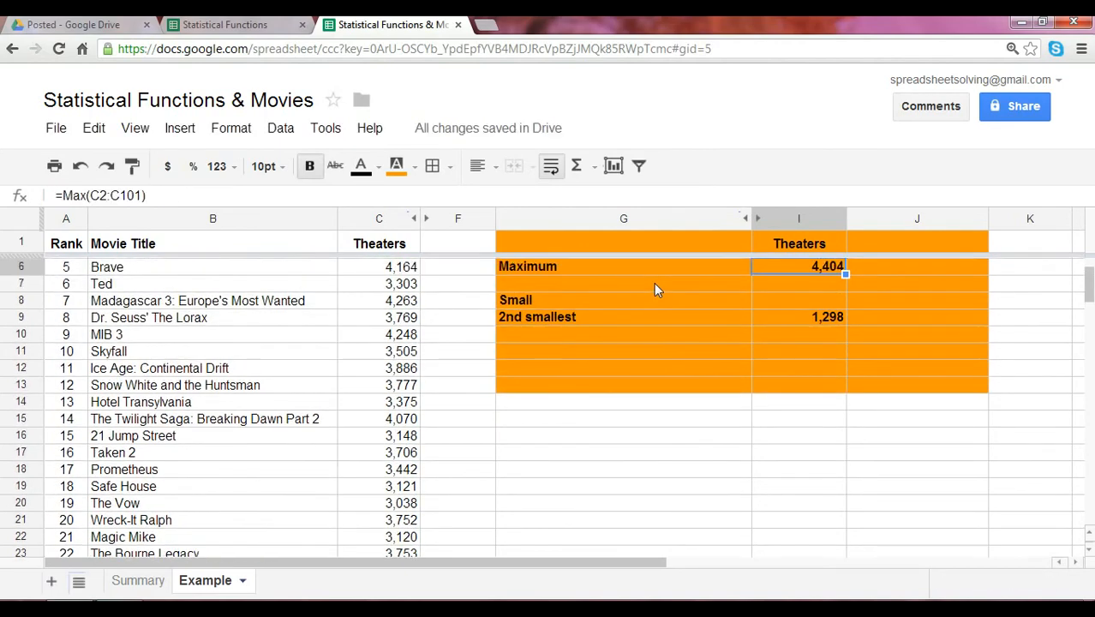
pyautogui.press('Down')
pyautogui.press('Down')
pyautogui.press('Down')
pyautogui.press('Down')
pyautogui.press('Down')
pyautogui.press('Down')
pyautogui.press('Down')
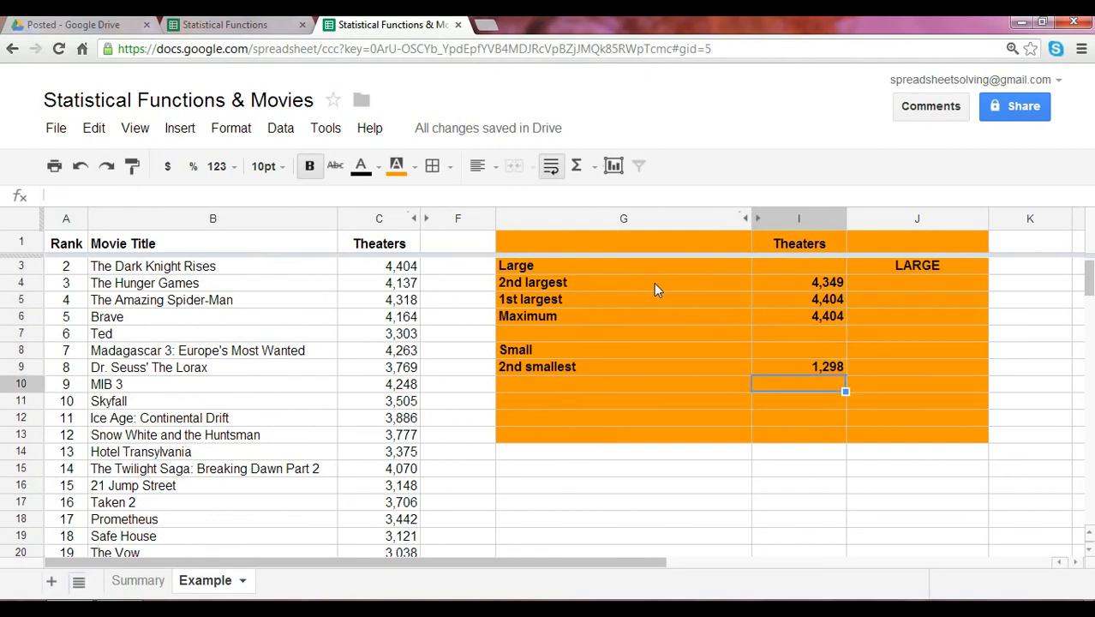
pyautogui.press('Left')
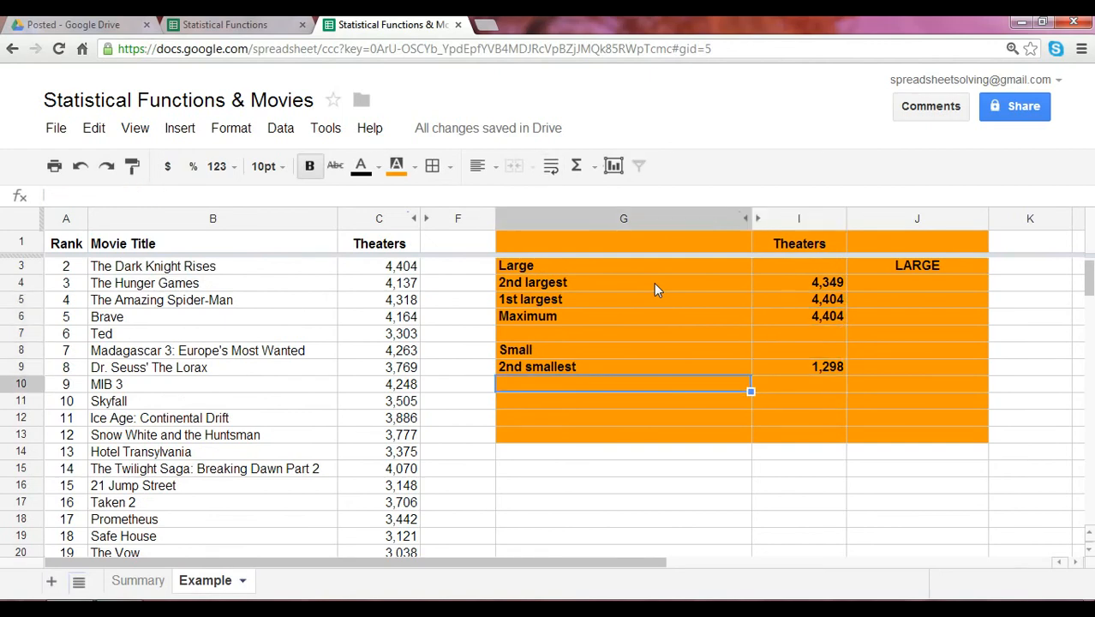
pyautogui.write('1st smallest')
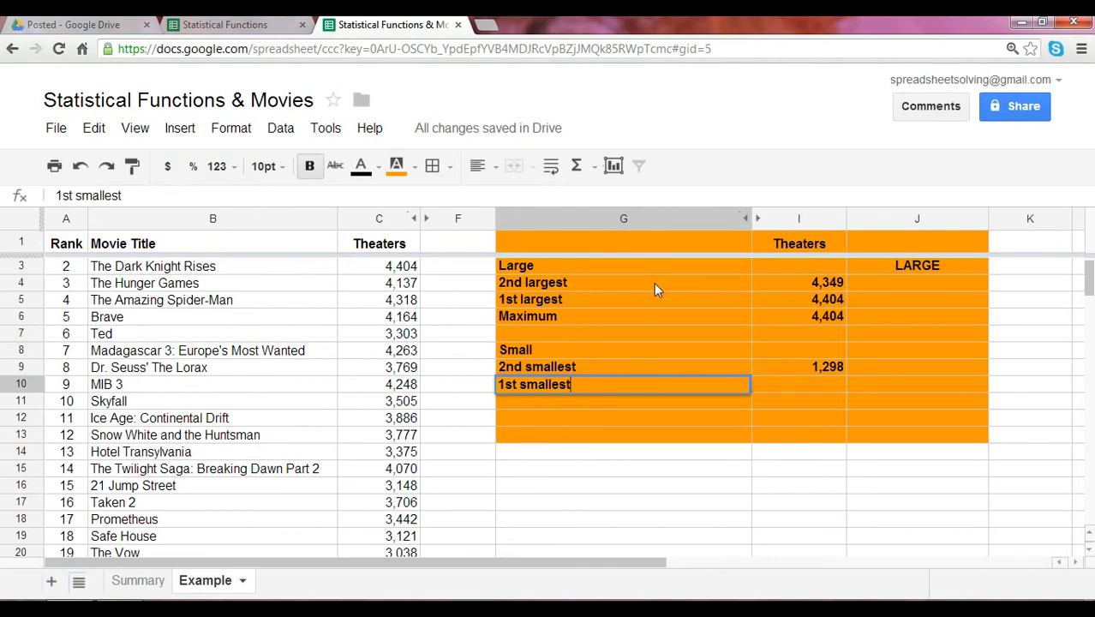
pyautogui.press('Return')
# Calculate the smallest number of theaters in I10 with =small(C2:C101, 1)
pyautogui.press('Right')
pyautogui.press('Up')
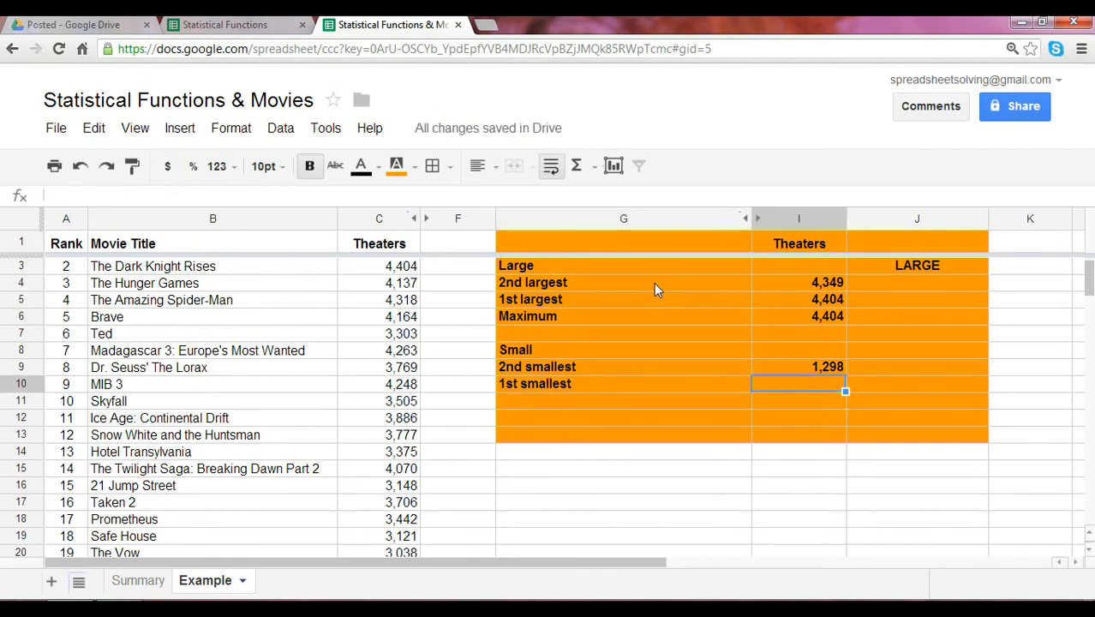
pyautogui.write('=small(')
pyautogui.press('Left')
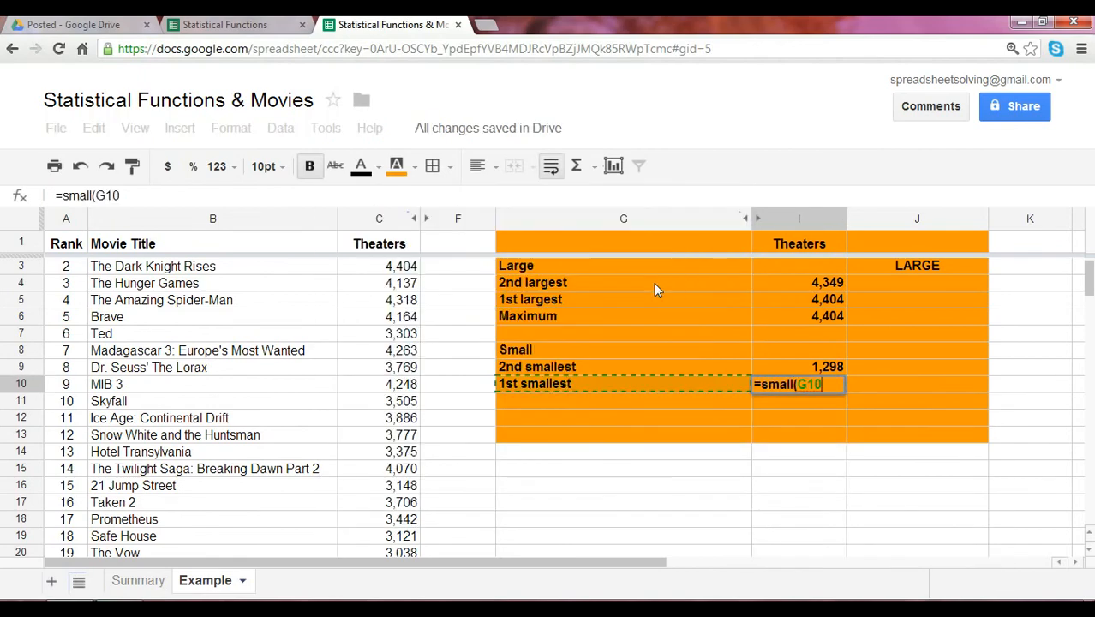
pyautogui.press('Home')
pyautogui.press('Right')
pyautogui.press('Right')
pyautogui.hotkey('ctrl', 'Up')
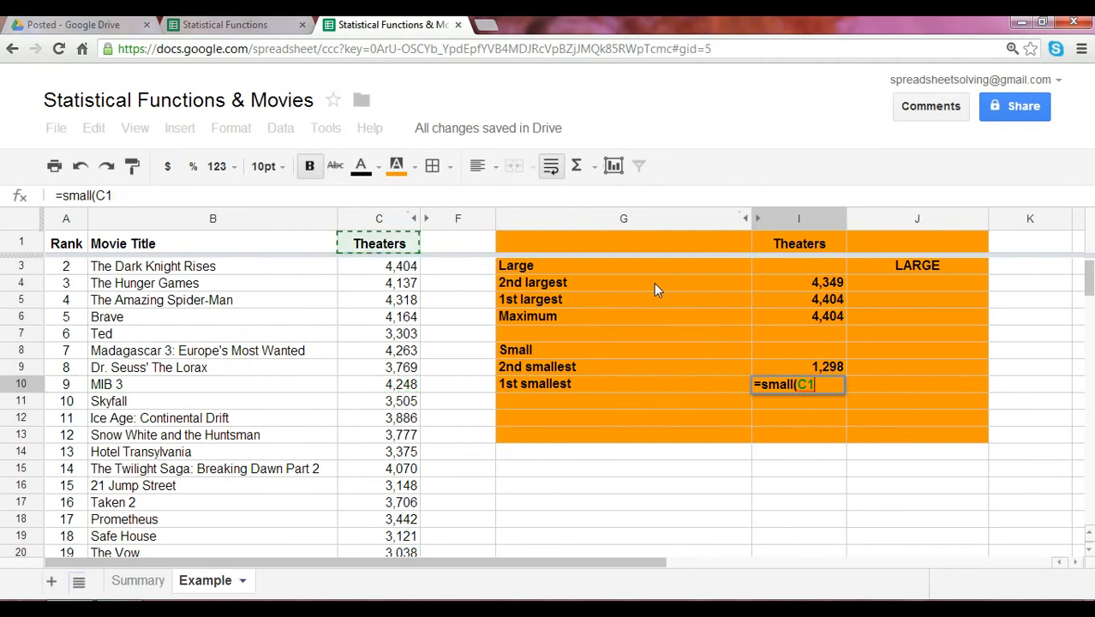
pyautogui.press('Down')
pyautogui.hotkey('ctrl', 'shift', 'Down')
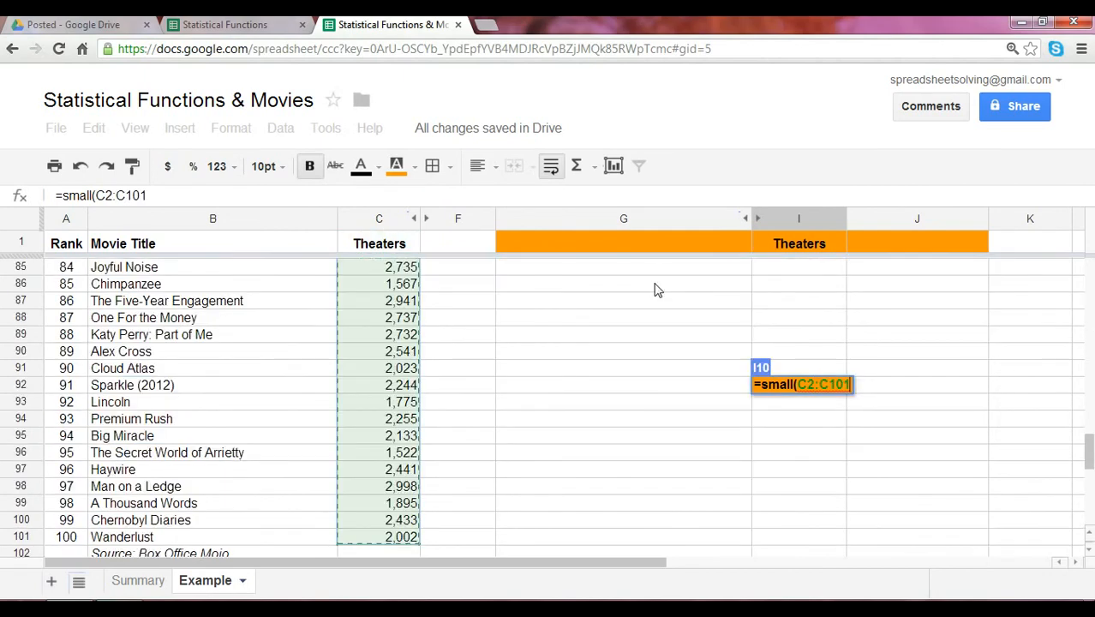
pyautogui.write(', 1)')
pyautogui.press('Return')
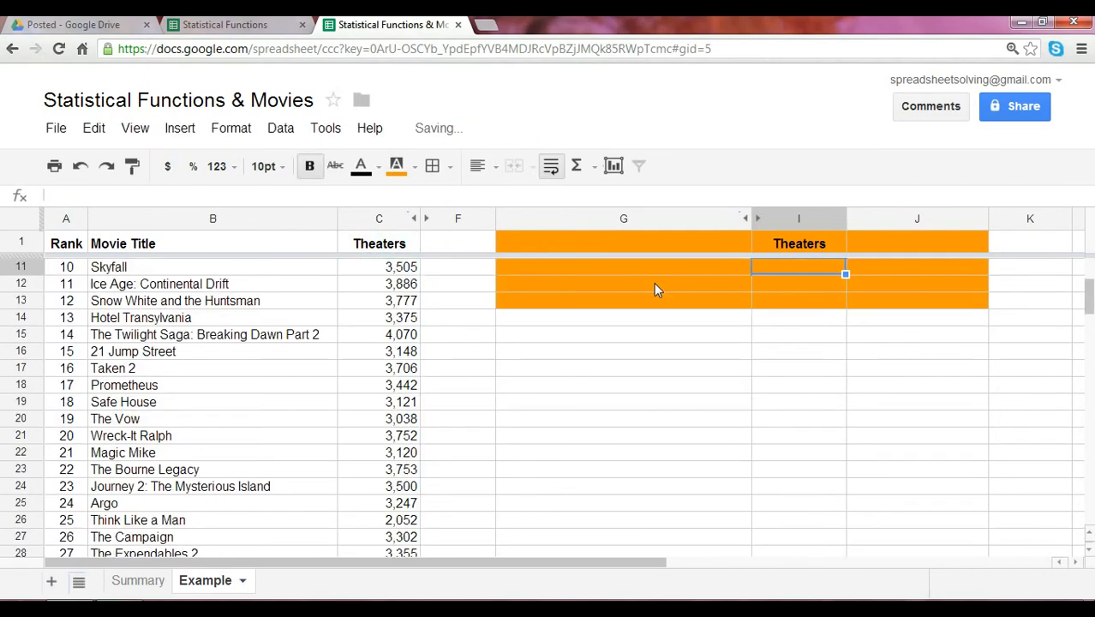
# Review the LARGE and SMALL formulas and their results in column I, from row 4 to row 10
pyautogui.press('Up')
pyautogui.press('Up')
pyautogui.press('Up')
pyautogui.press('Up')
pyautogui.press('Up')
pyautogui.press('Up')
pyautogui.press('Down')
pyautogui.press('Down')
pyautogui.press('Down')
pyautogui.press('Down')
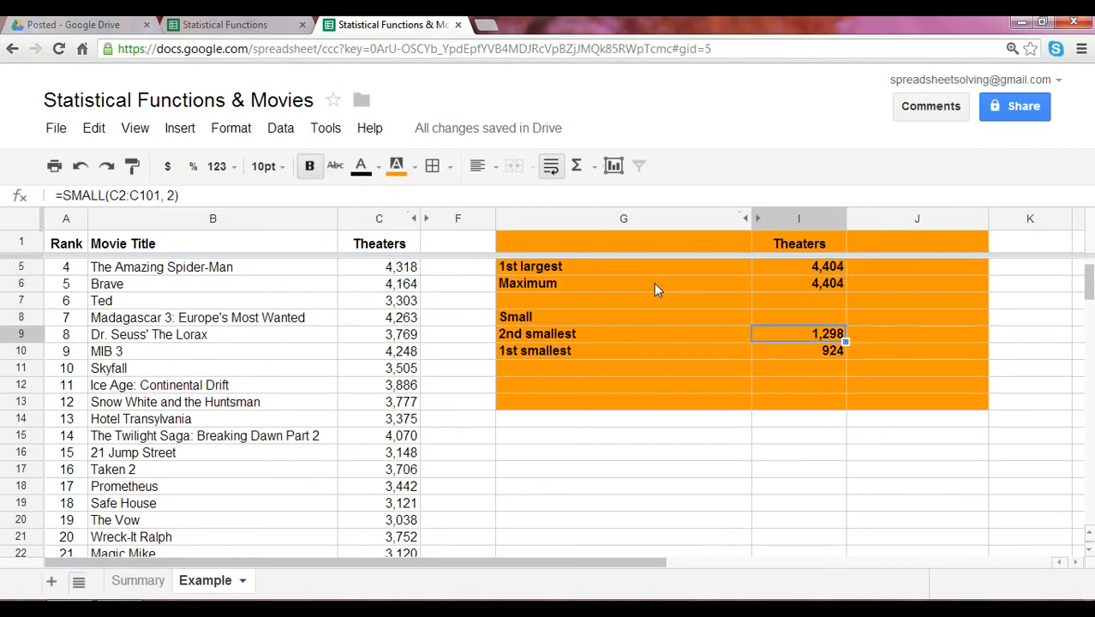
pyautogui.press('Up')
pyautogui.press('Up')
pyautogui.press('Up')
pyautogui.press('Up')
pyautogui.press('Up')
pyautogui.press('Up')
pyautogui.press('Up')
pyautogui.press('Up')
pyautogui.press('Down')
pyautogui.press('Down')
pyautogui.press('Down')
pyautogui.press('Down')
pyautogui.press('Down')
pyautogui.press('Down')
pyautogui.press('Down')
pyautogui.press('Down')
pyautogui.press('Down')
pyautogui.press('Down')
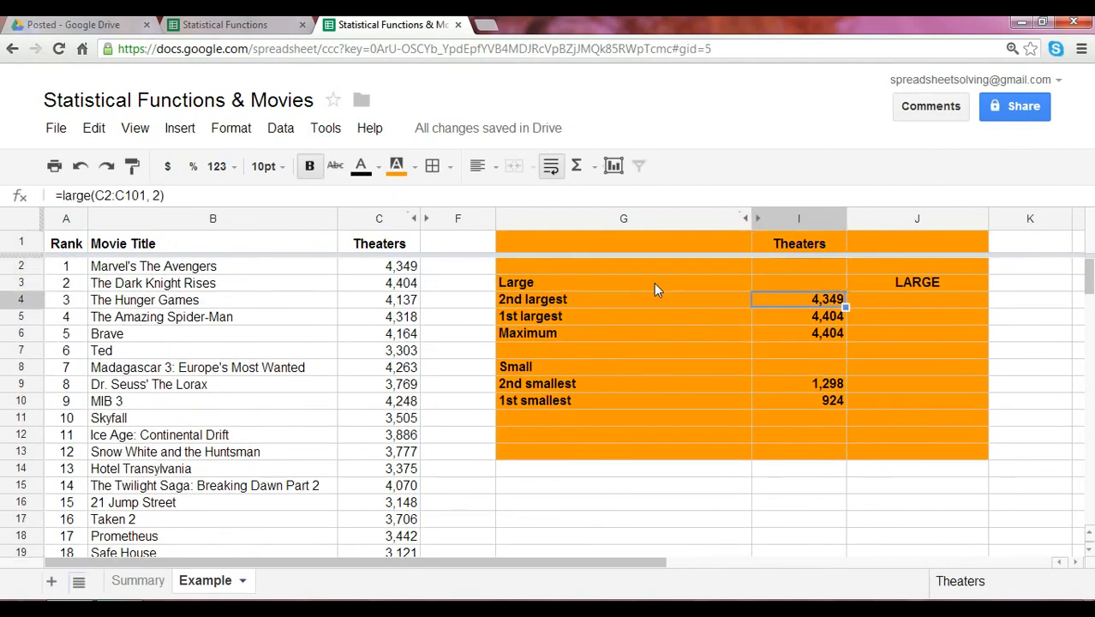
# Enter the label "Minimum" in G11, below the 1st smallest row
pyautogui.press('Left')
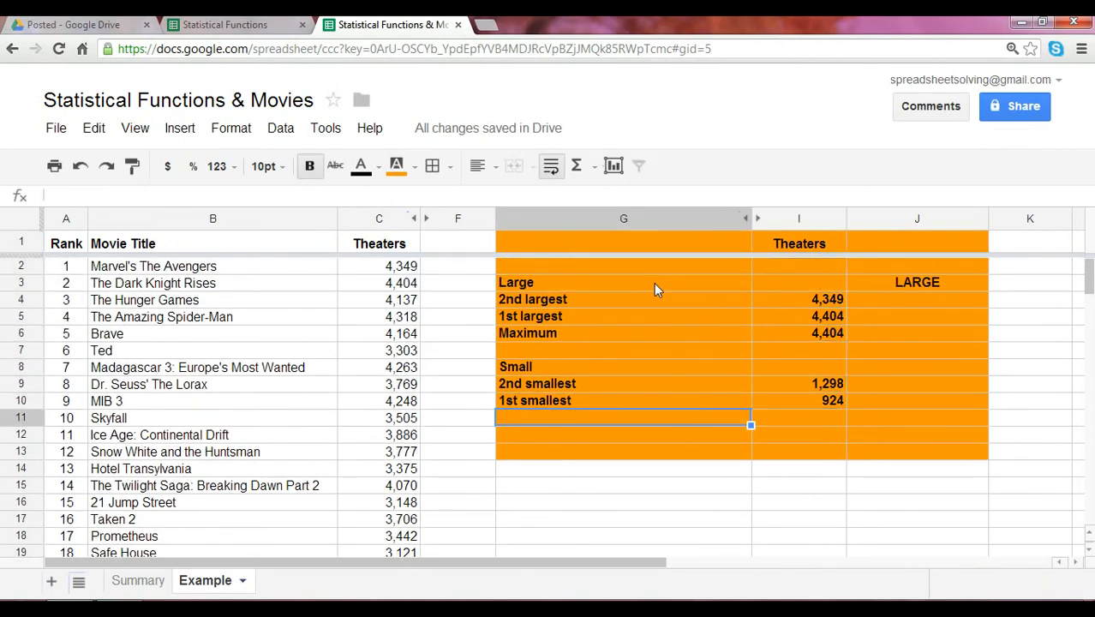
pyautogui.write('Minimum')
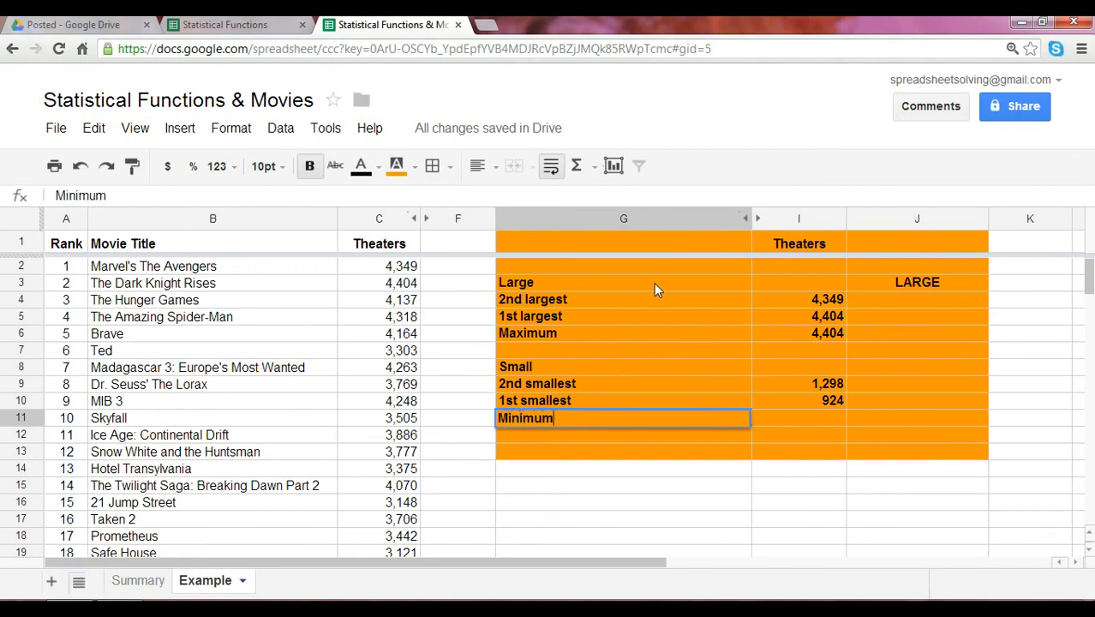
pyautogui.press('Return')
# Calculate the minimum number of theaters in I11 with =min(C2:C101)
pyautogui.press('Up')
pyautogui.press('Right')
pyautogui.write('=')
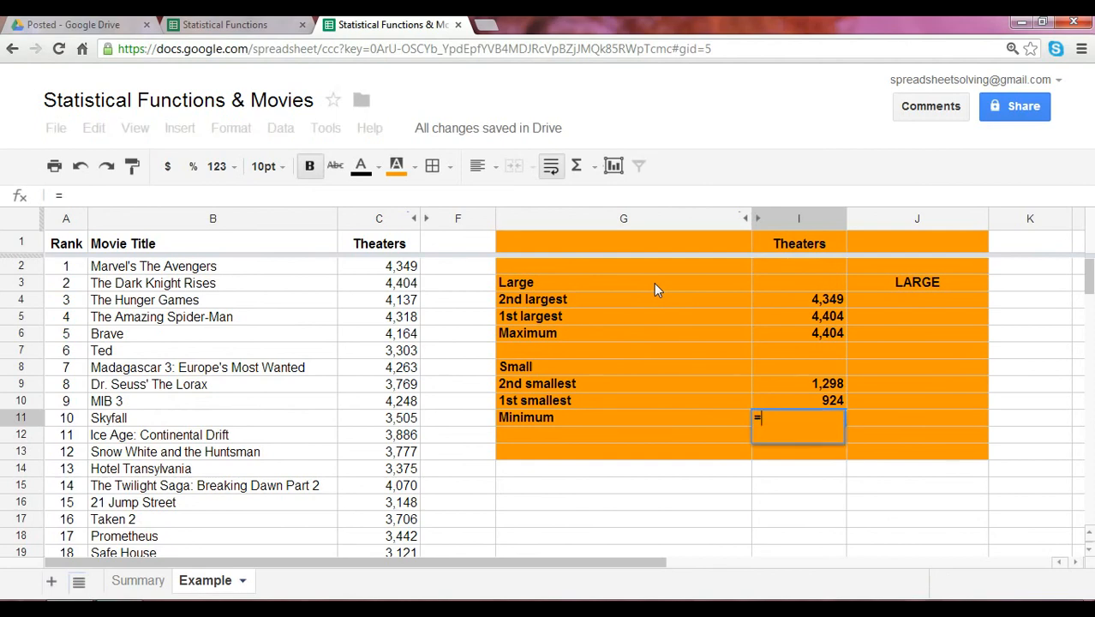
pyautogui.write('minmu')
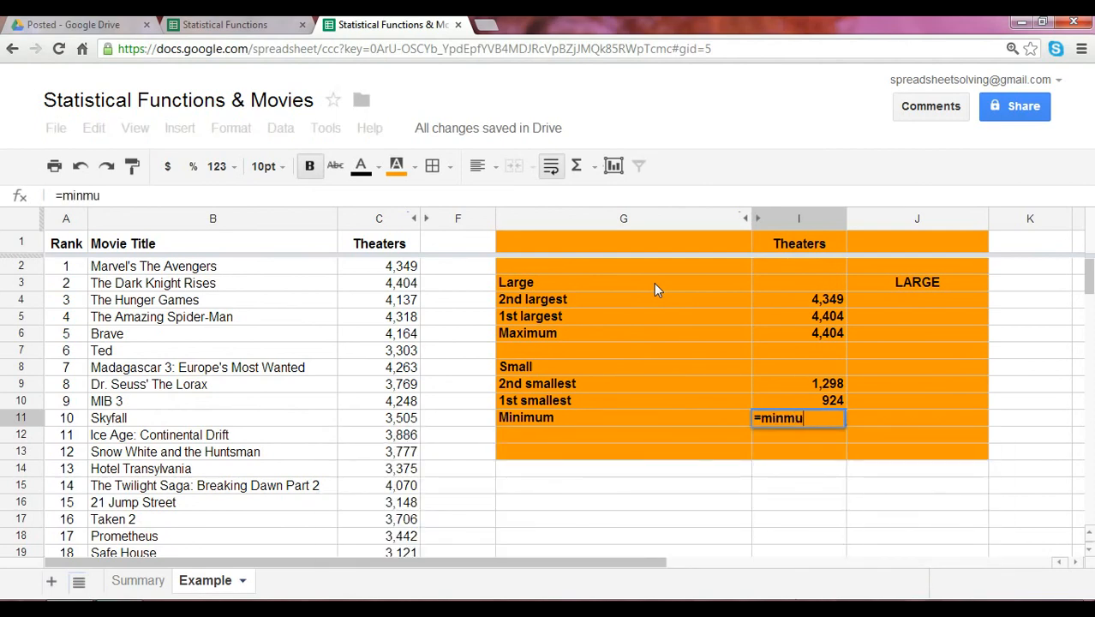
pyautogui.press('BackSpace')
pyautogui.write('(C11')
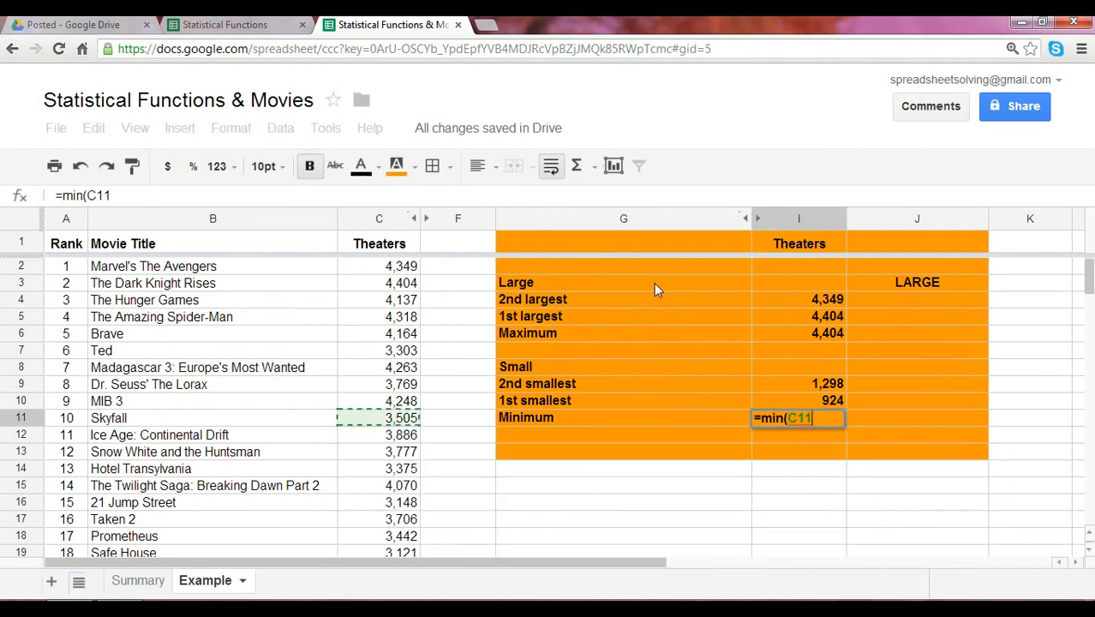
pyautogui.press('Left')
pyautogui.press('Right')
pyautogui.press('Right')
pyautogui.press('Left')
pyautogui.hotkey('ctrl', 'Up')
pyautogui.press('Down')
pyautogui.hotkey('ctrl', 'shift', 'Down')
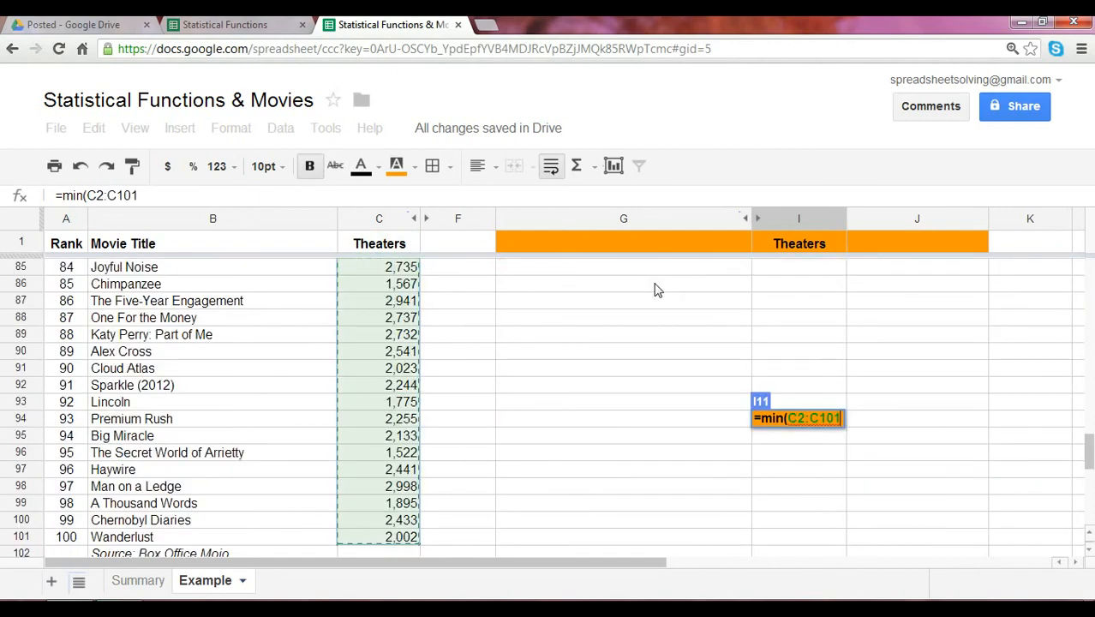
pyautogui.write(')')
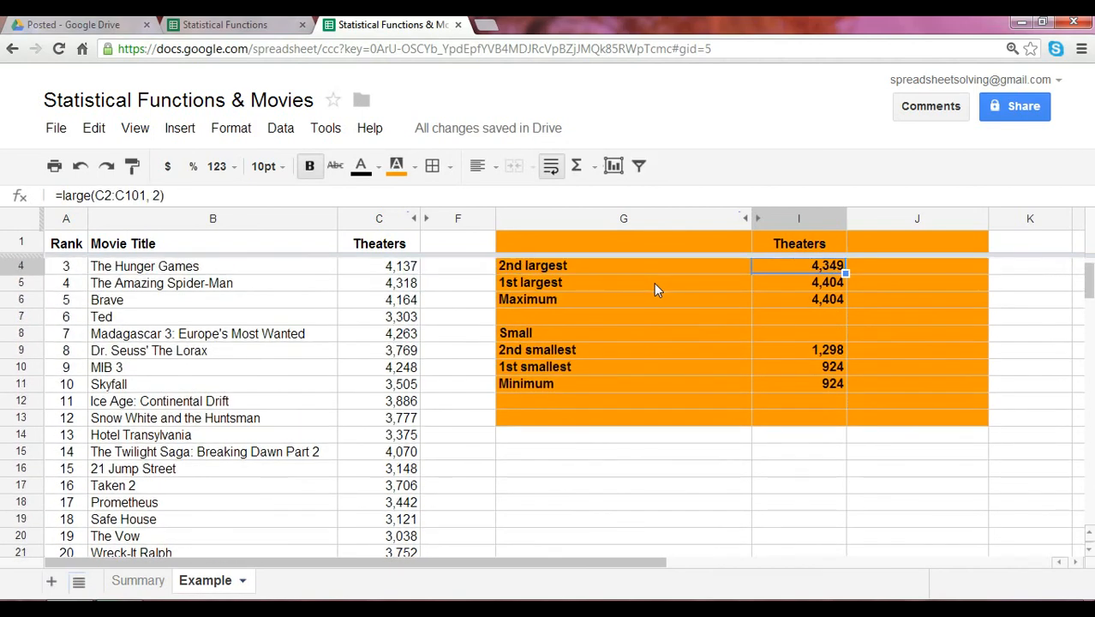
# Compare the LARGE formulas in I4 and I5 with the SMALL formula in I9
pyautogui.press('Up')
pyautogui.press('Down')
pyautogui.press('Down')
pyautogui.press('Down')
pyautogui.press('Down')
pyautogui.press('Down')
pyautogui.press('Down')
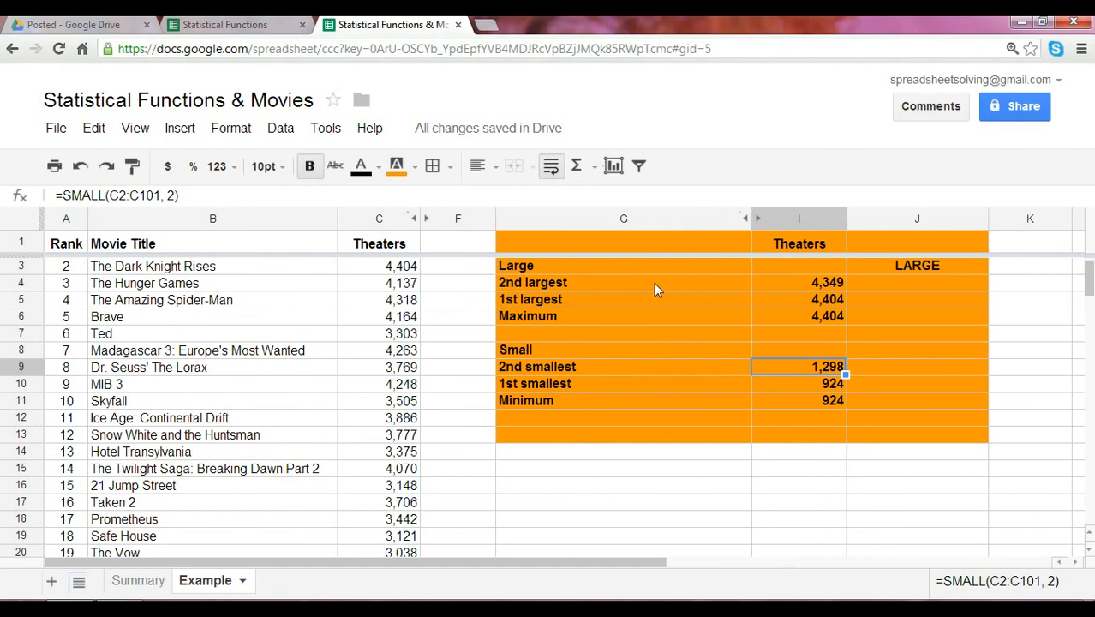
pyautogui.press('Up')
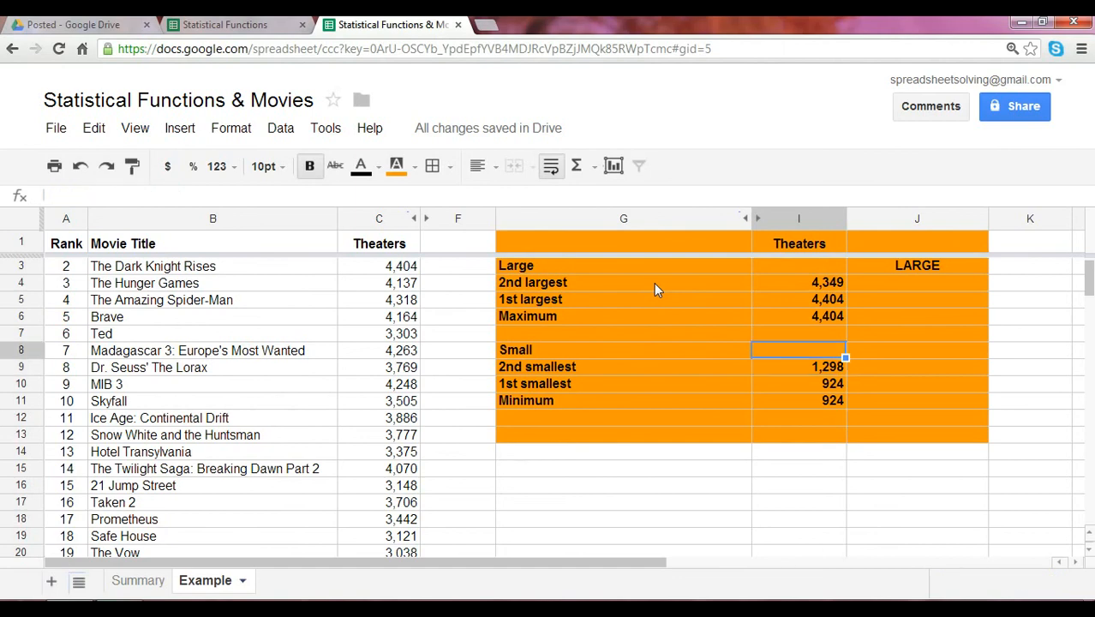
pyautogui.press('Up')
pyautogui.press('Up')
pyautogui.press('Up')
pyautogui.press('Down')
pyautogui.press('Down')
pyautogui.press('Down')
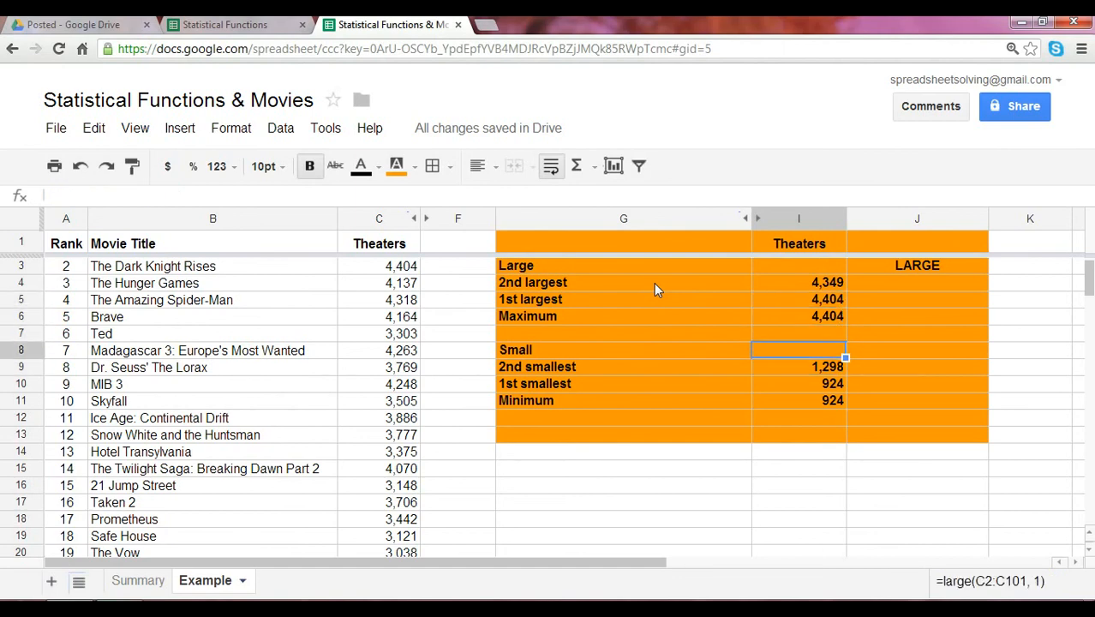
# Enter the function name "SMALL" in J9, in the 2nd smallest row
pyautogui.press('Down')
pyautogui.press('Right')
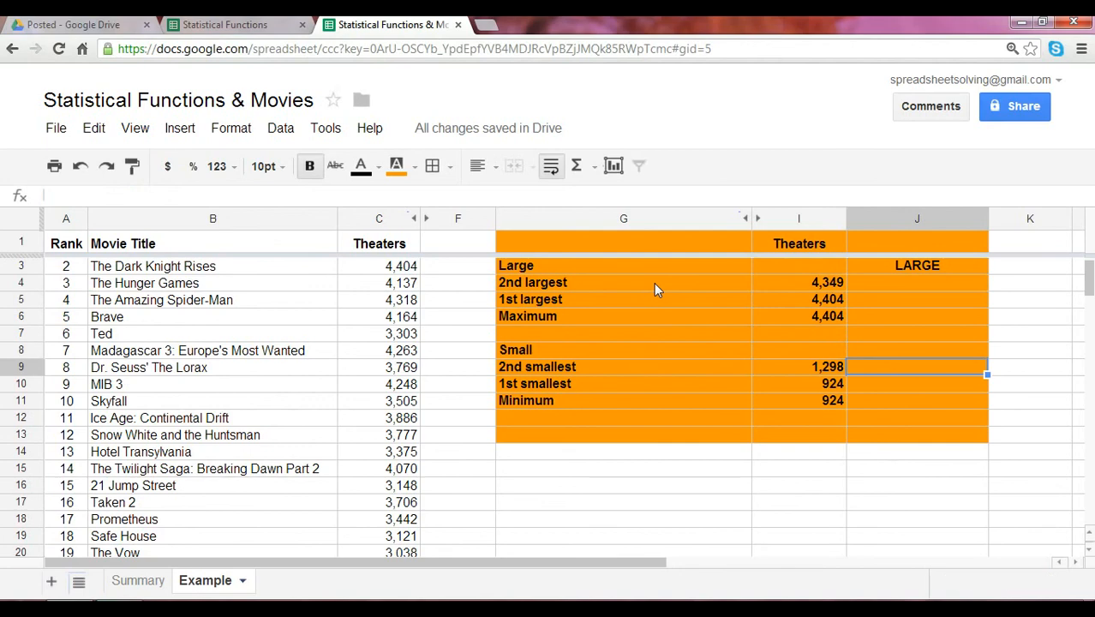
pyautogui.write('SMALL')
pyautogui.press('Return')
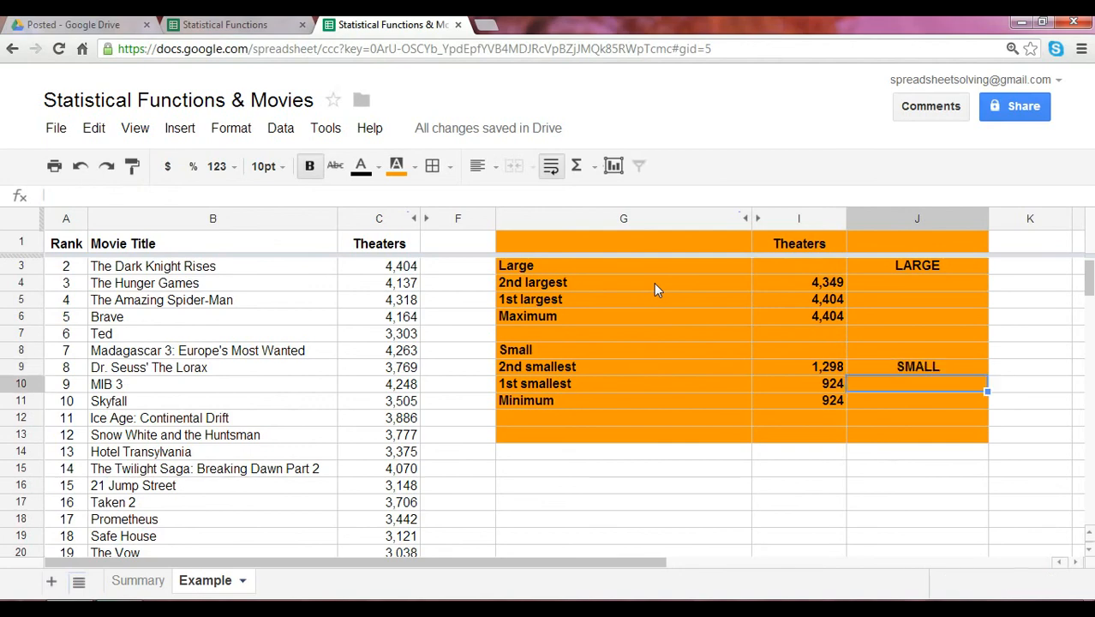
pyautogui.press('Up')
pyautogui.press('Up')
pyautogui.press('Up')
pyautogui.press('Up')
pyautogui.press('Up')
pyautogui.press('Up')
pyautogui.press('Up')
pyautogui.press('Up')
pyautogui.press('Up')
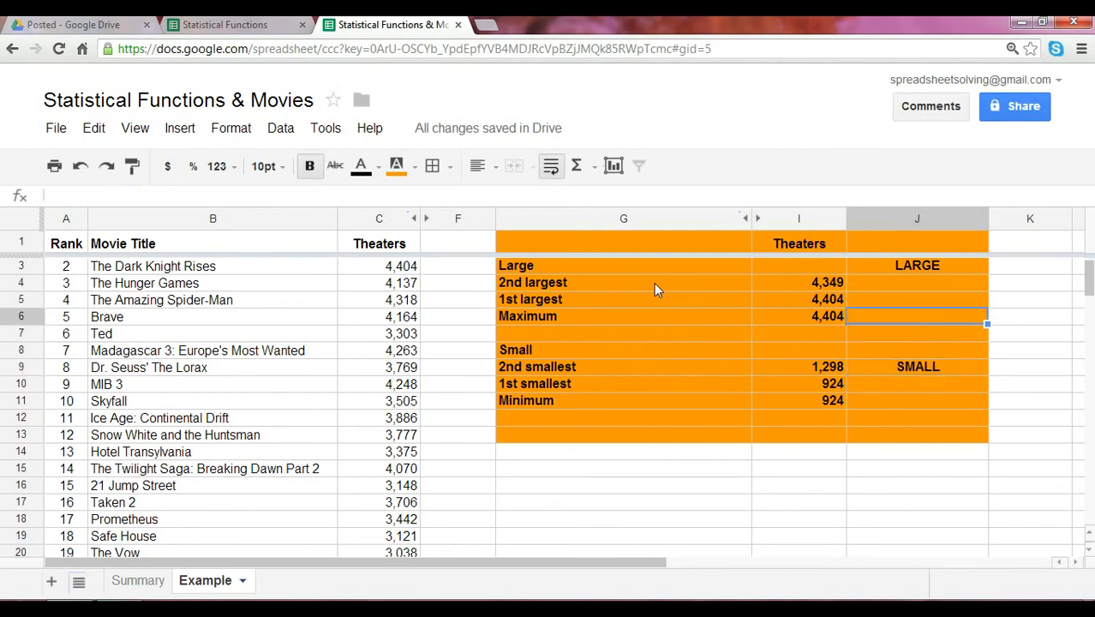